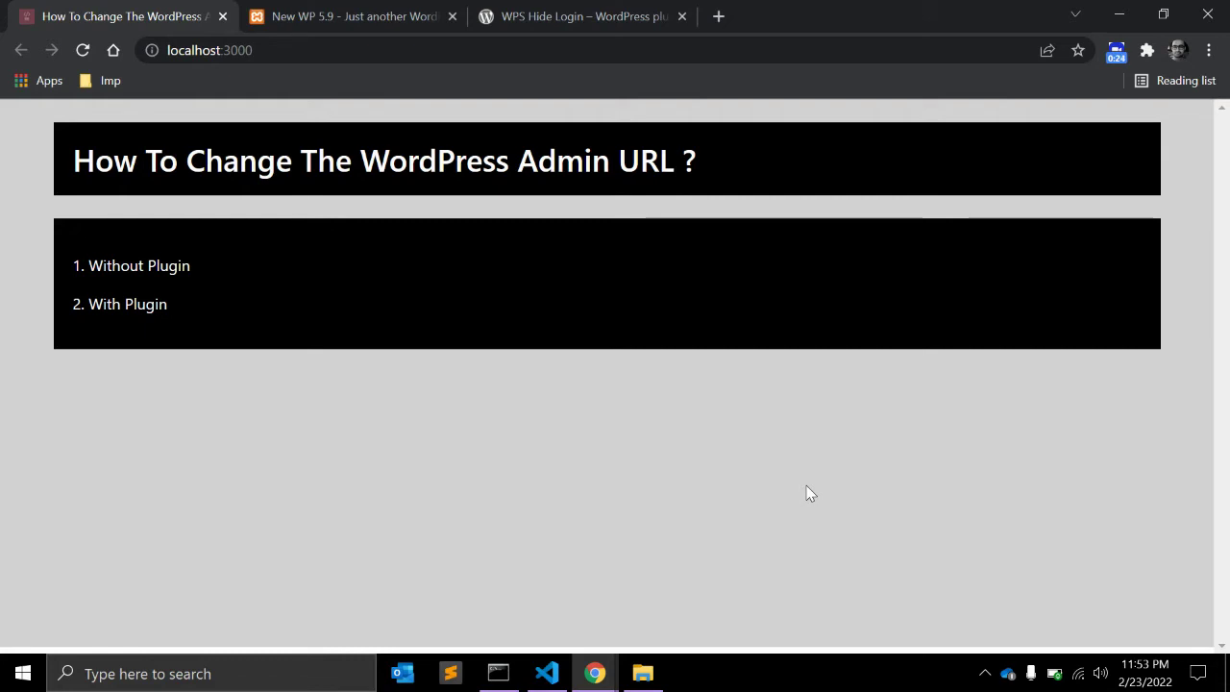
In the New WP 5.9 tab, load localhost/wordpress/wp-admin, which lands on wp-login.php.
key(ctrl+Tab)
key(ctrl+l)
key(End)
text(wp-ad)
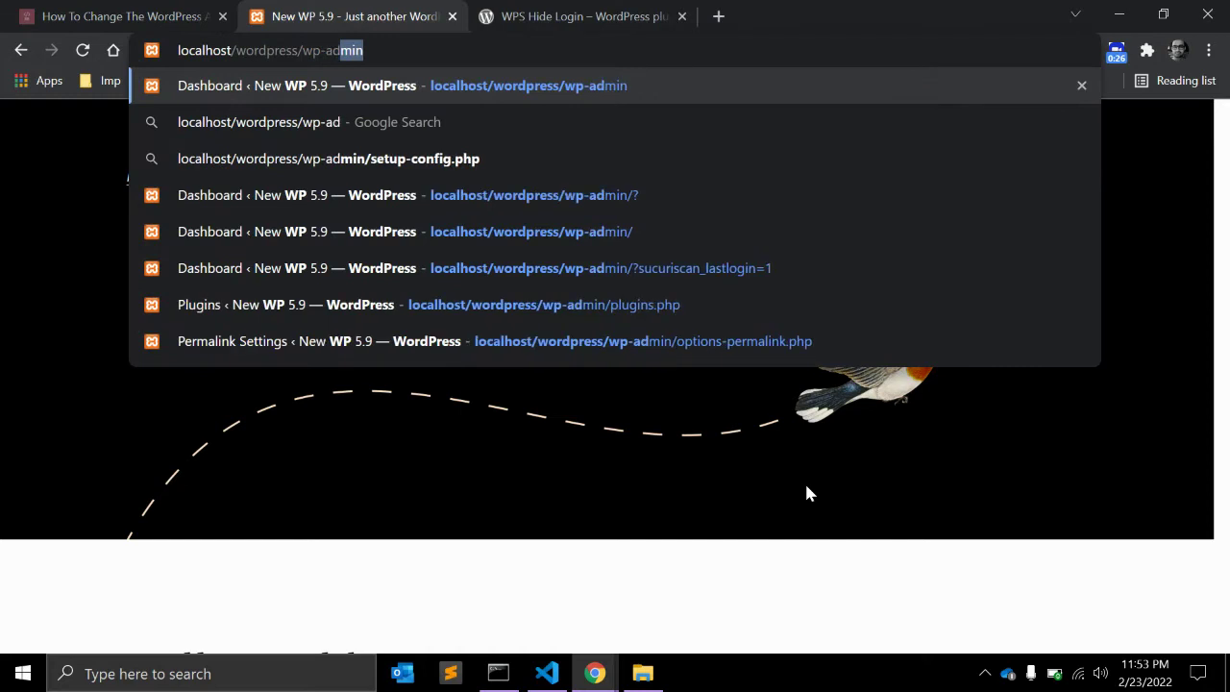
key(Return)
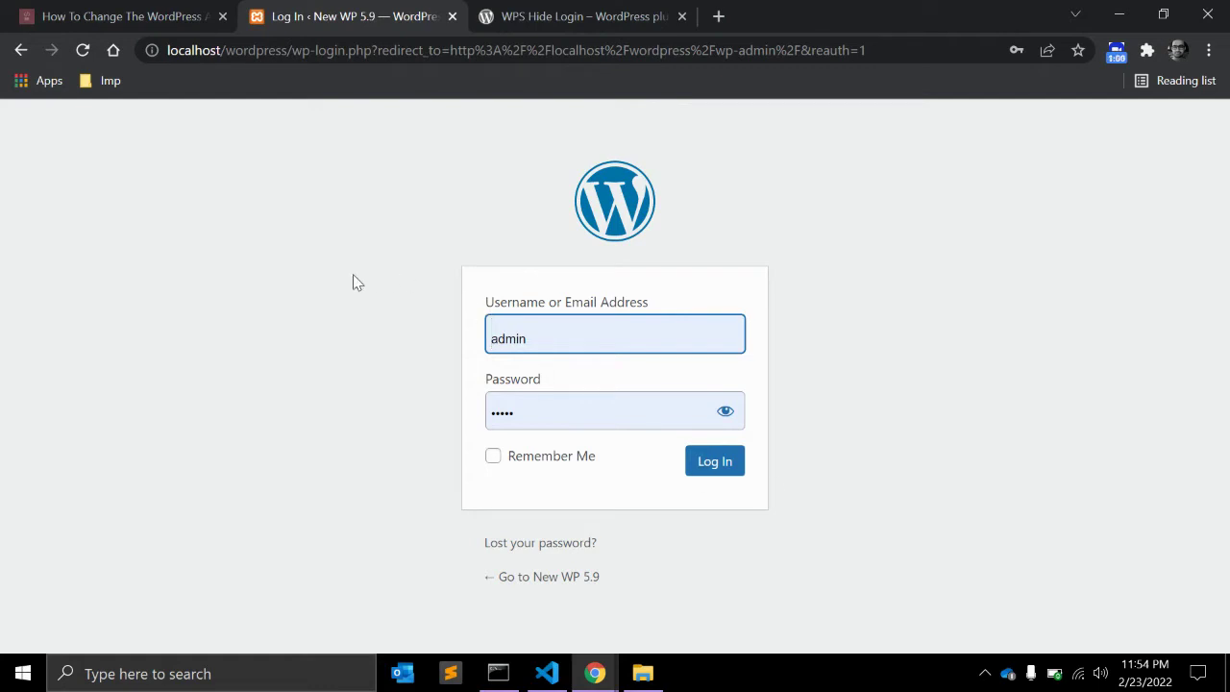
Duplicate wp-login.php in htdocs\wordpress as 'wp-login - Copy'.
click(642, 672)
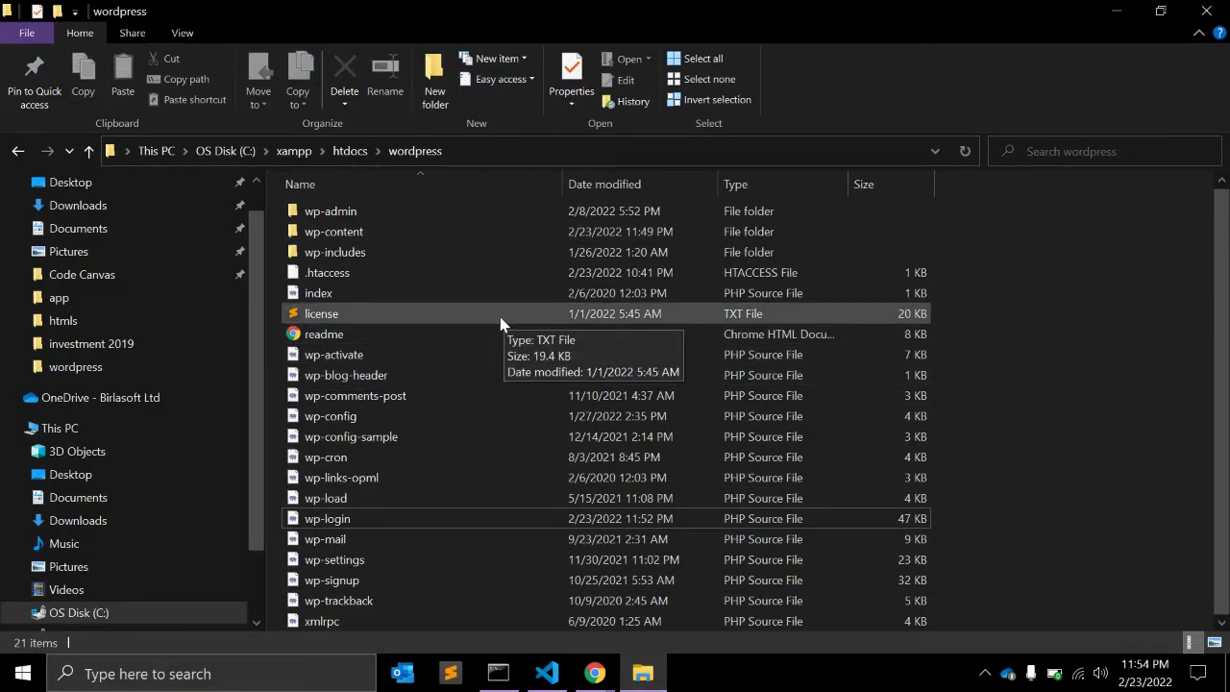
click(384, 531)
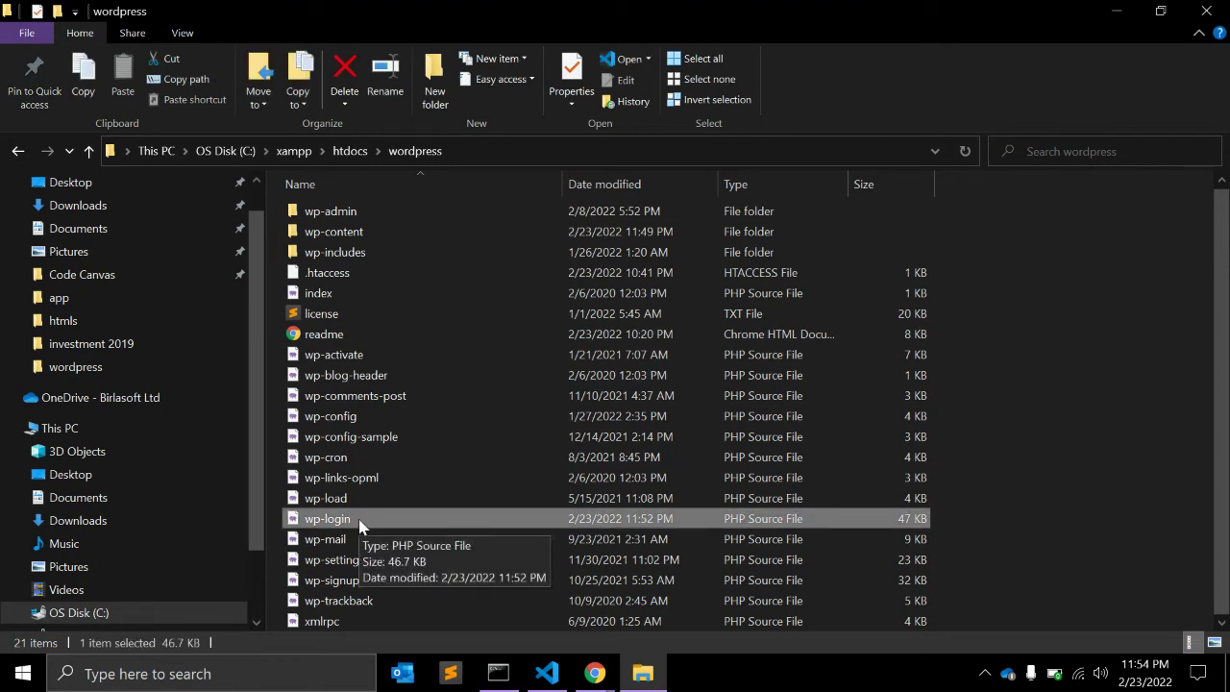
key(ctrl+c)
key(ctrl+v)
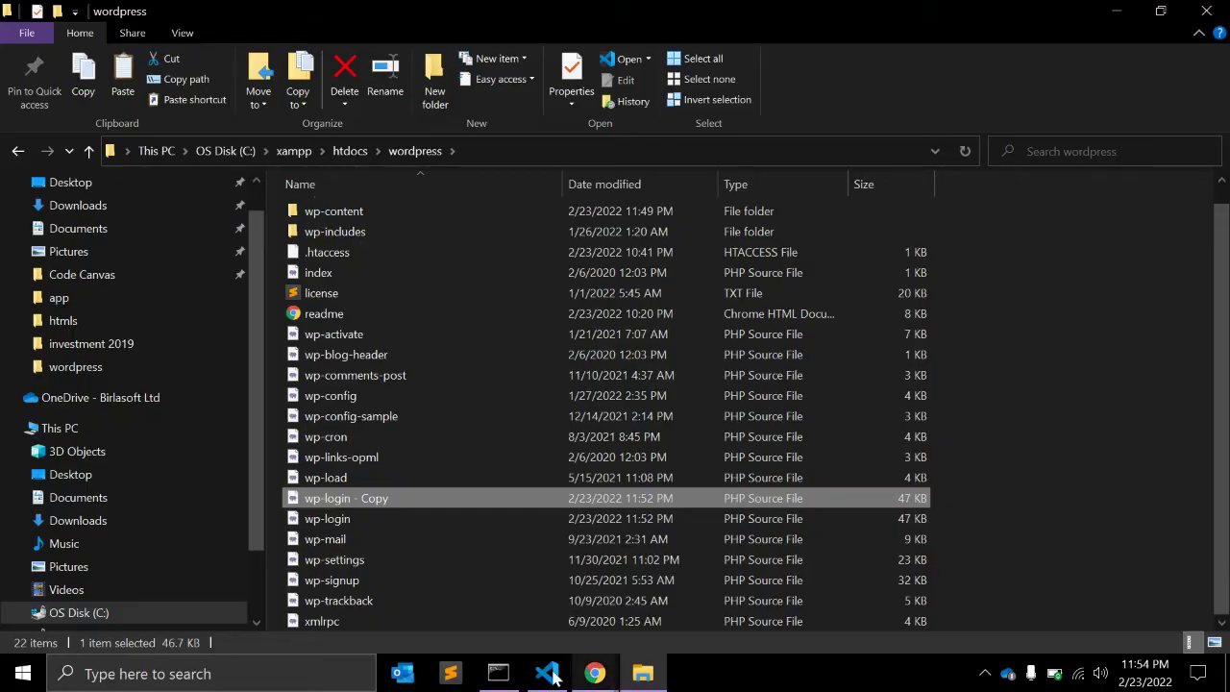
Rename wp-login.php to wp-newlogin.php in the wordpress workspace.
click(546, 672)
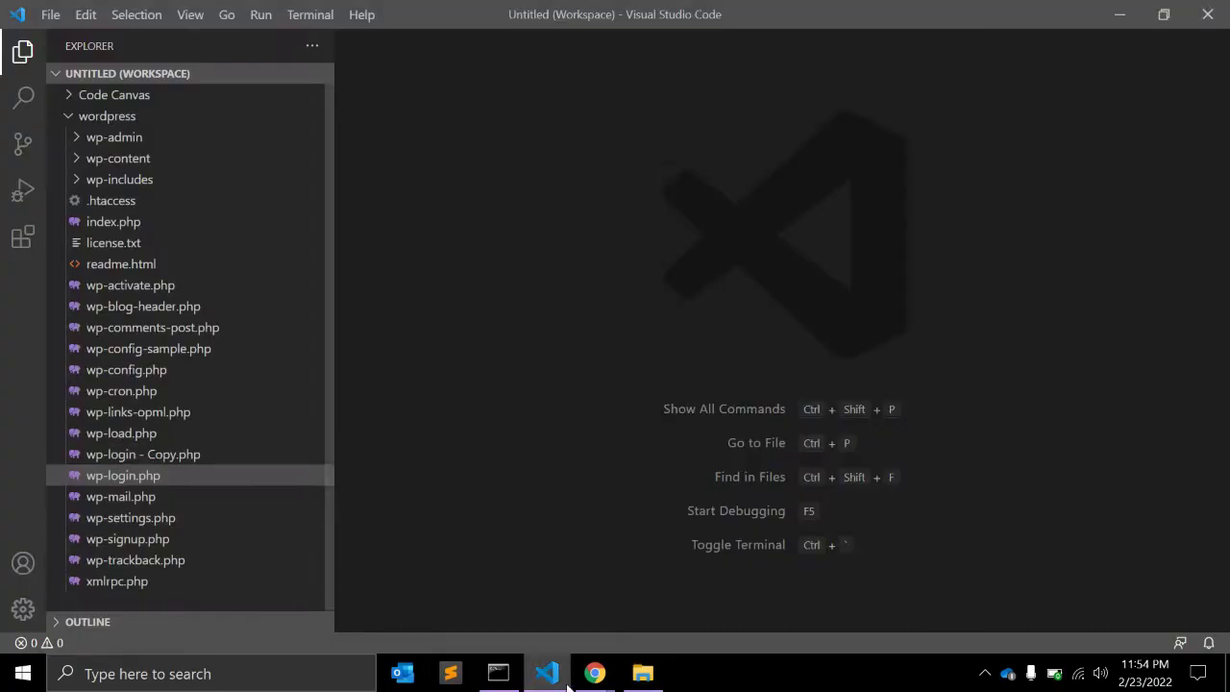
right_click(174, 478)
click(220, 434)
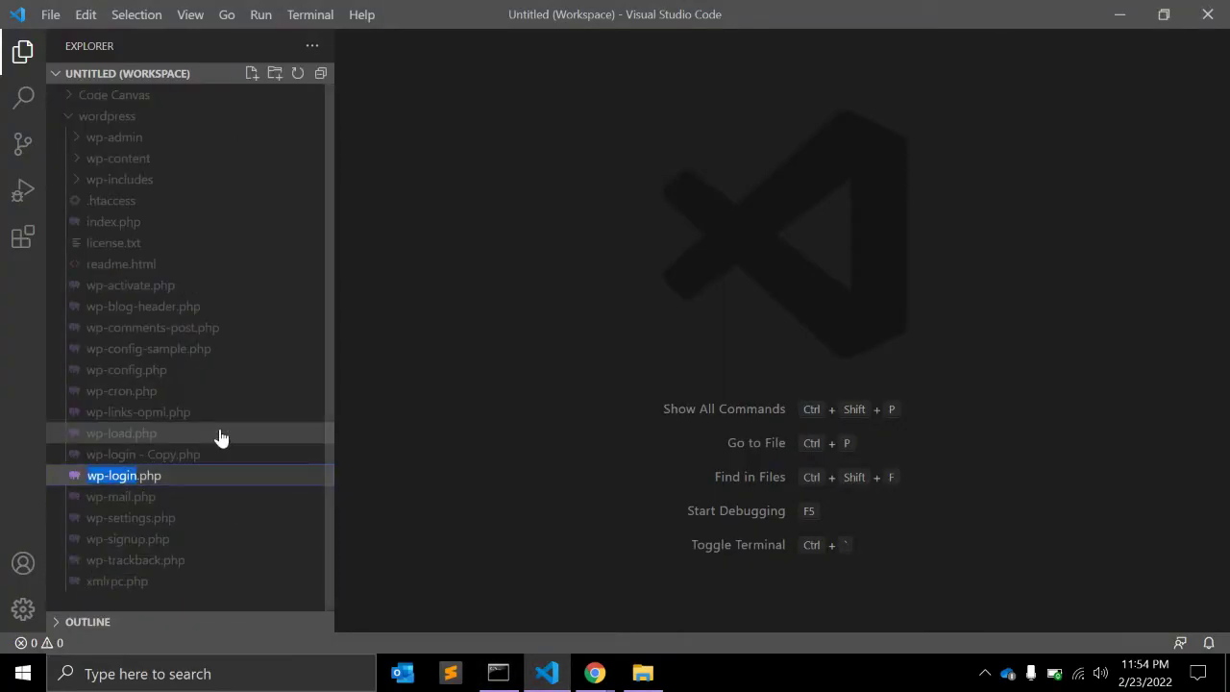
text(wp-new)
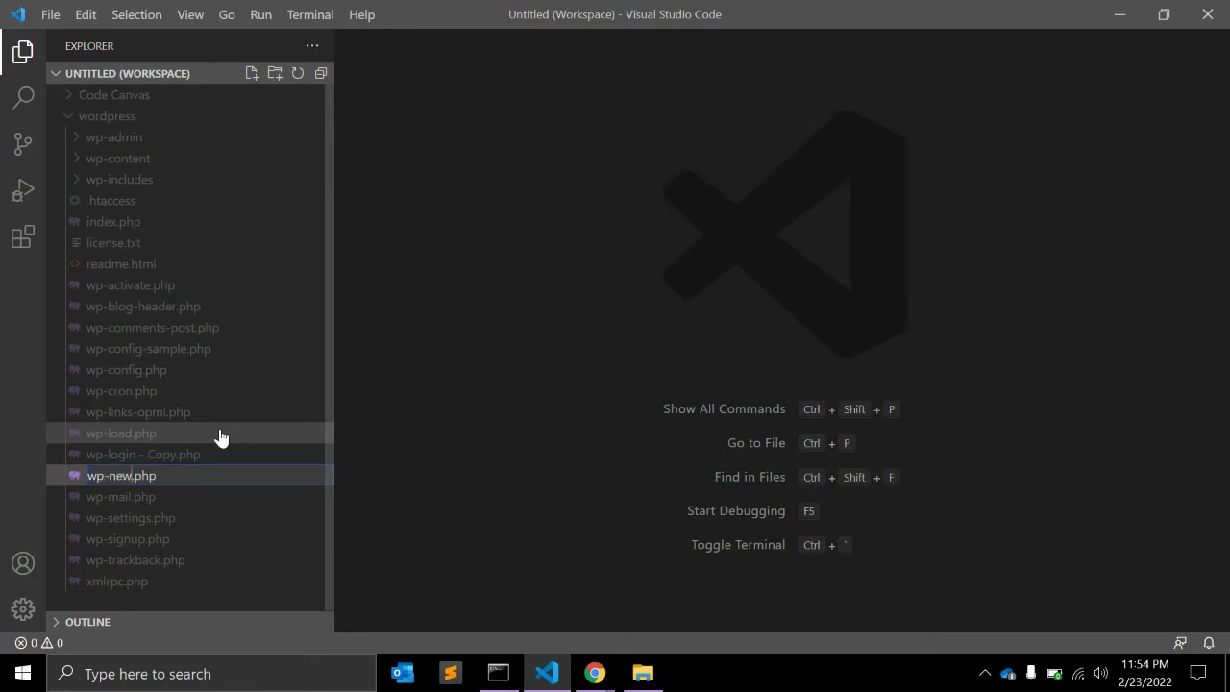
text(login)
key(Left)
key(Left)
key(Left)
key(Left)
key(Left)
key(Left)
key(BackSpace)
text(-)
key(Return)
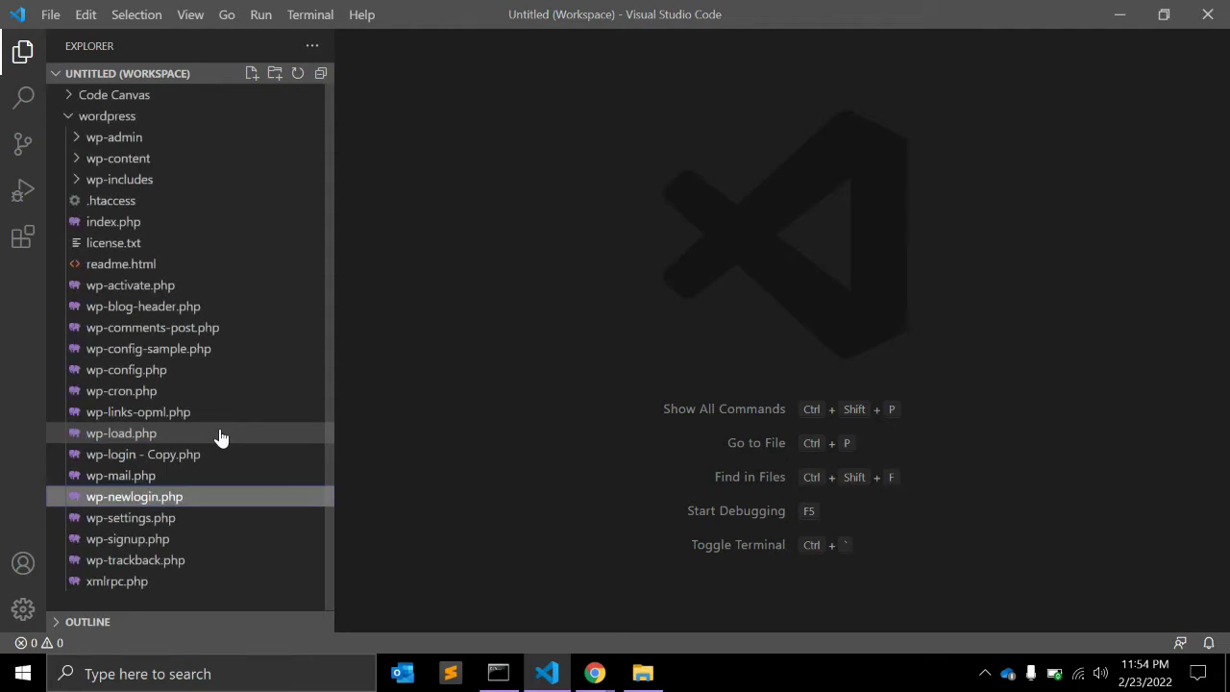
Replace all wp-login occurrences in wp-newlogin.php with wp-newlogin and save the file.
click(182, 497)
click(743, 198)
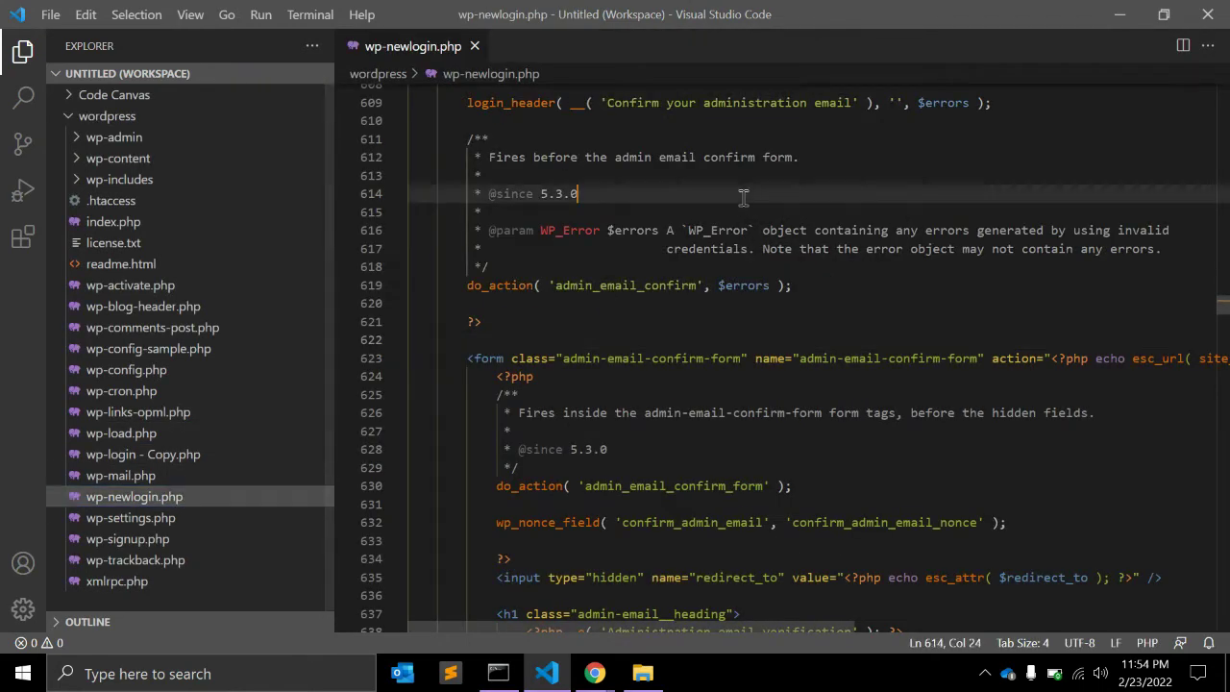
key(ctrl+f)
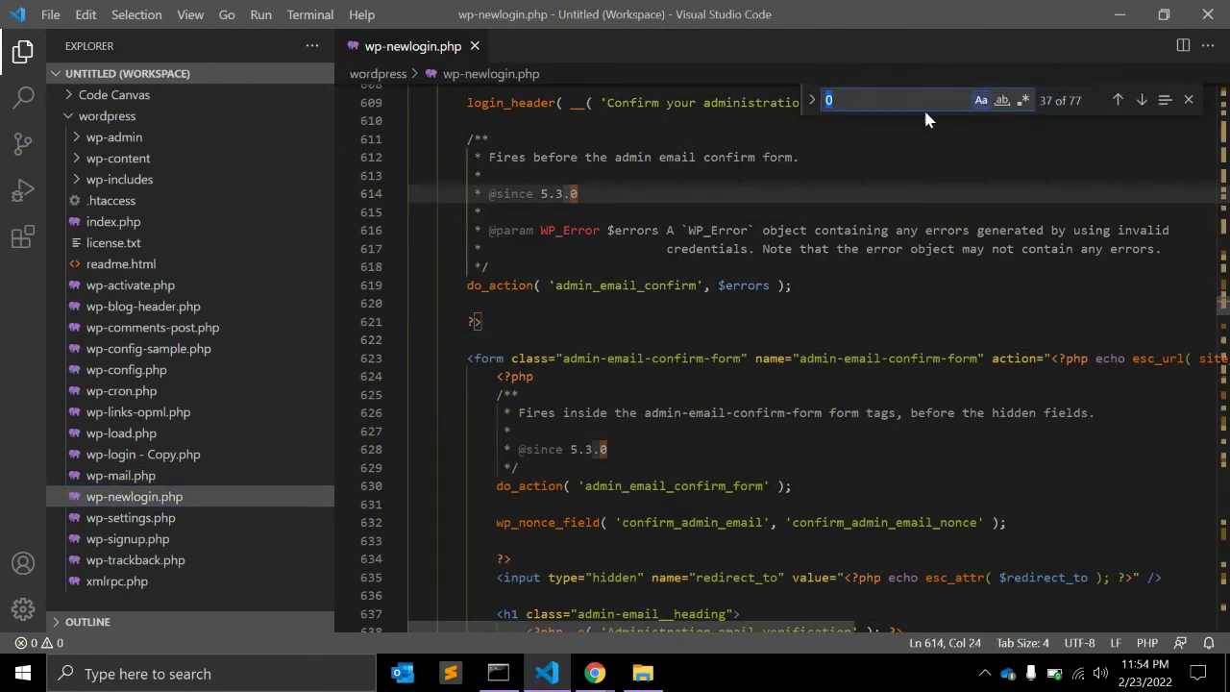
text(wp-login)
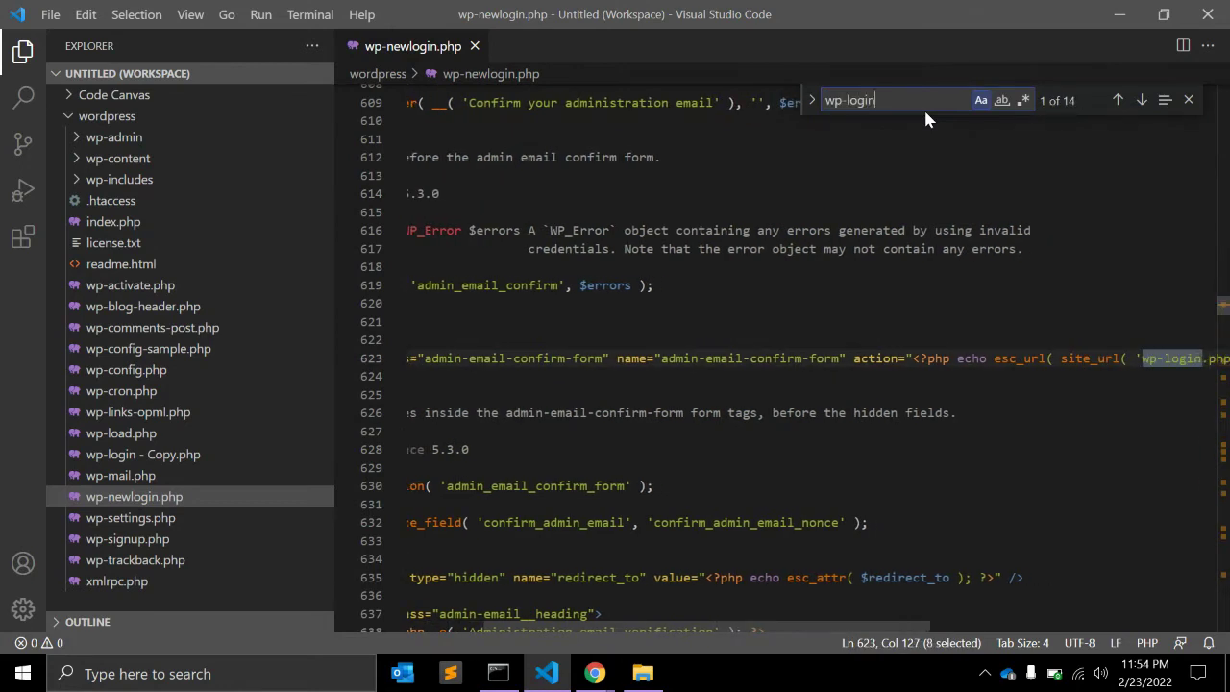
key(ctrl+h)
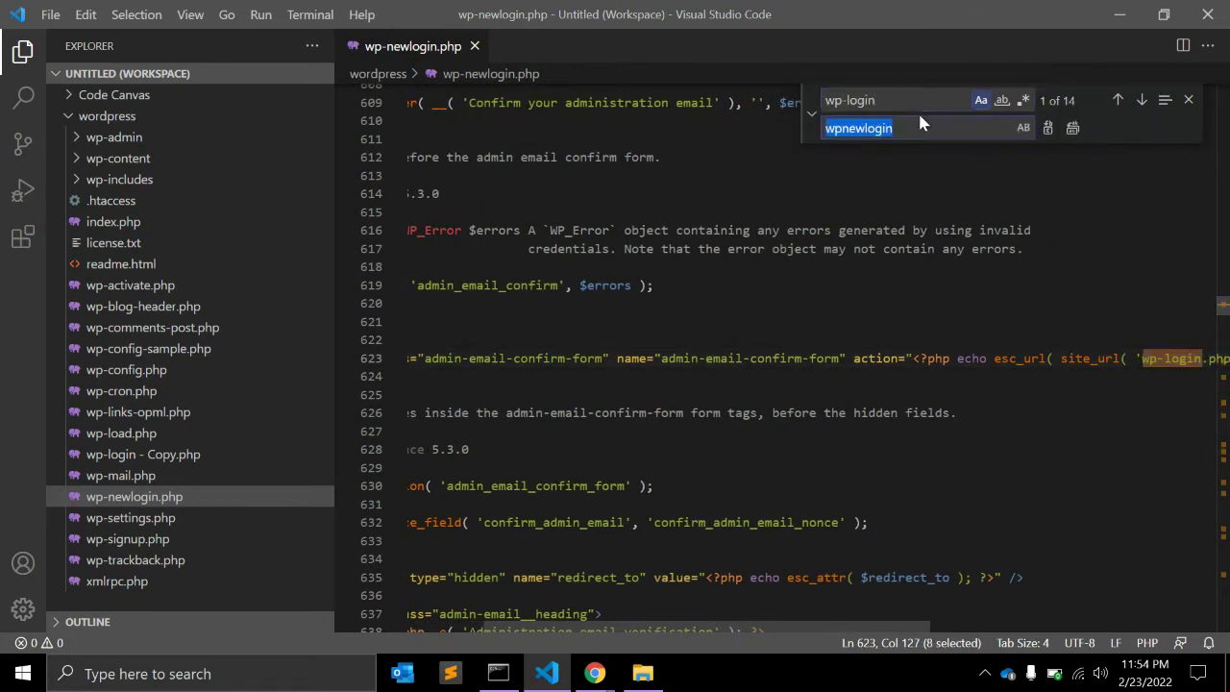
click(910, 135)
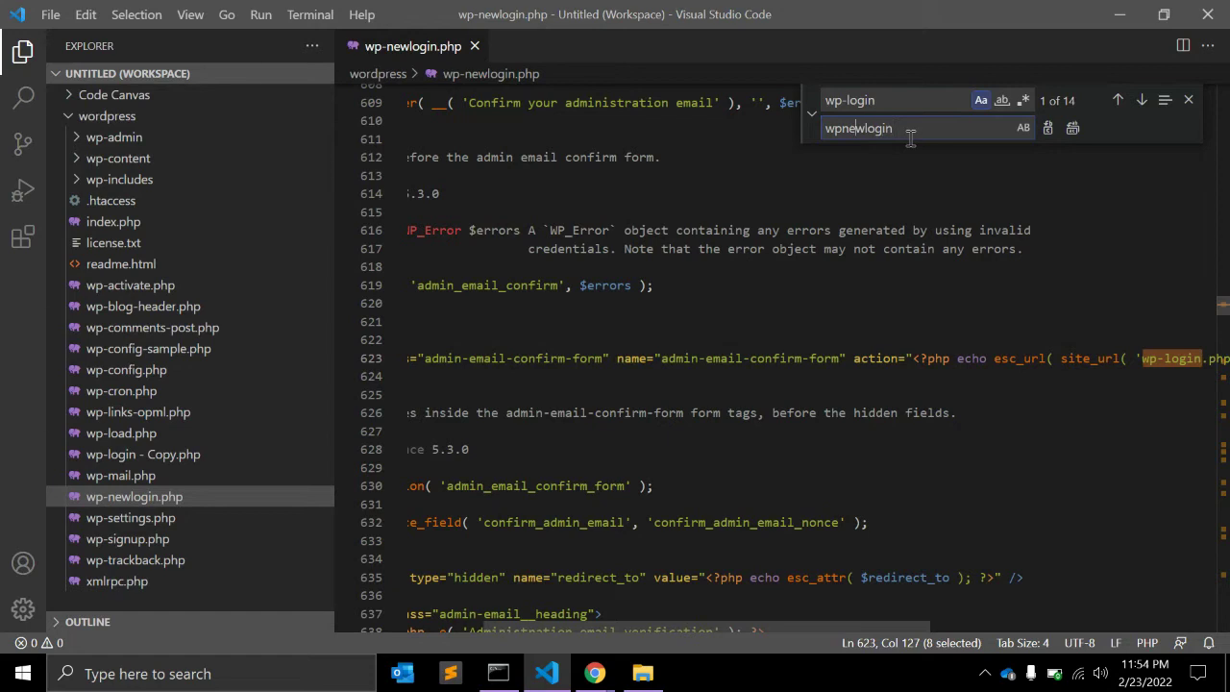
text(-)
click(1073, 128)
click(684, 336)
key(Escape)
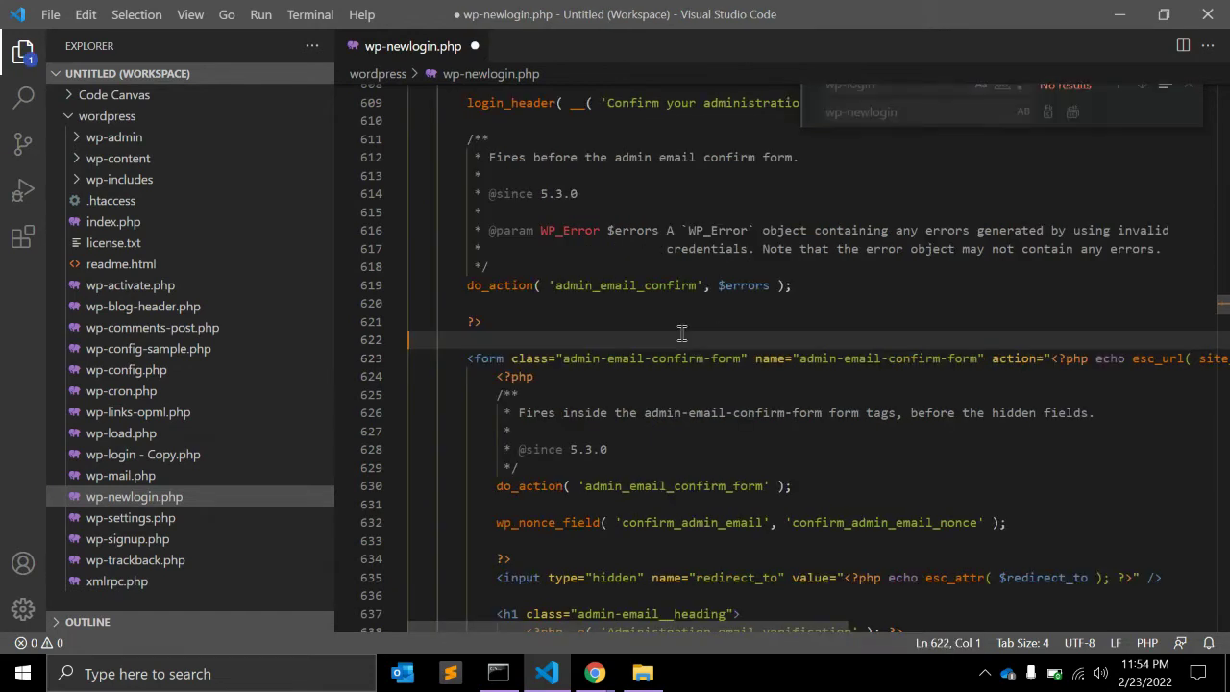
key(ctrl+s)
click(593, 676)
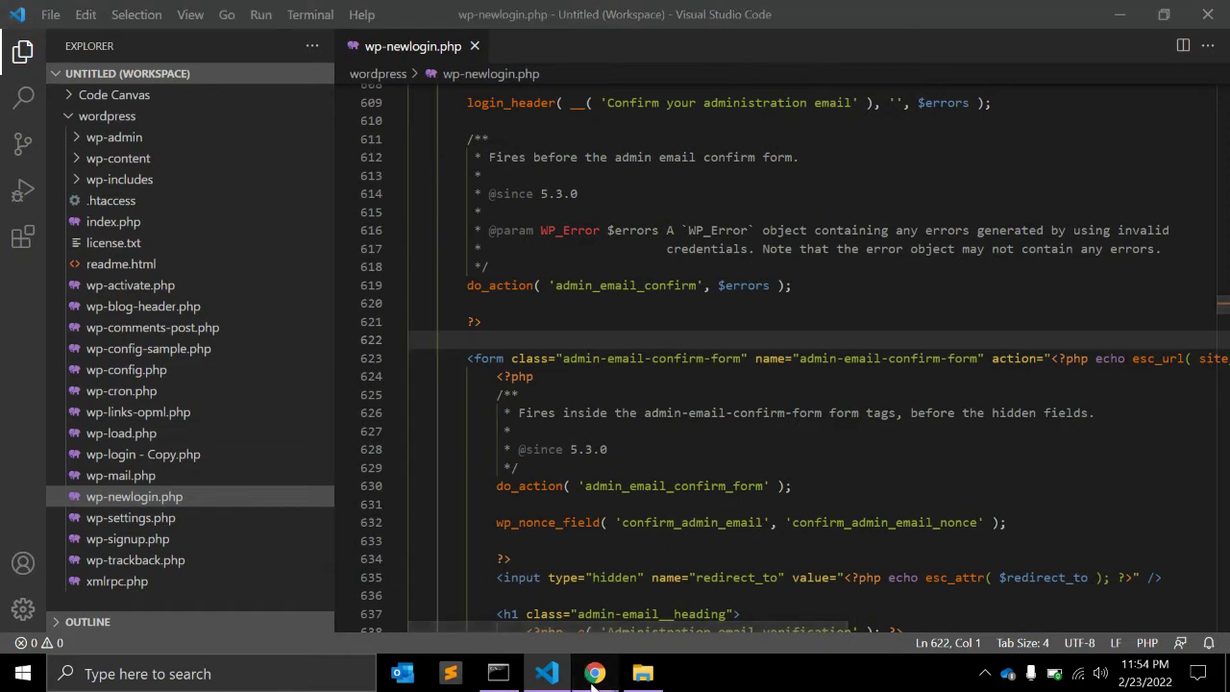
Load localhost/wordpress/wp-newlogin.php in the browser.
click(550, 599)
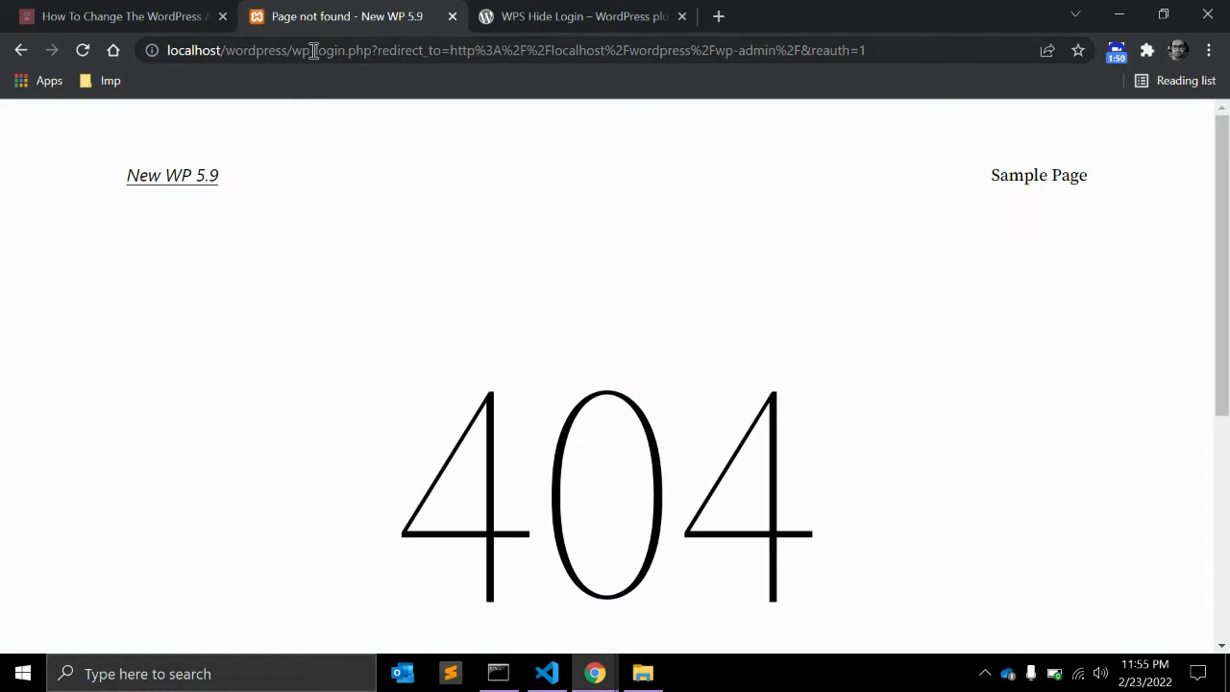
drag(309, 50, 914, 48)
key(BackSpace)
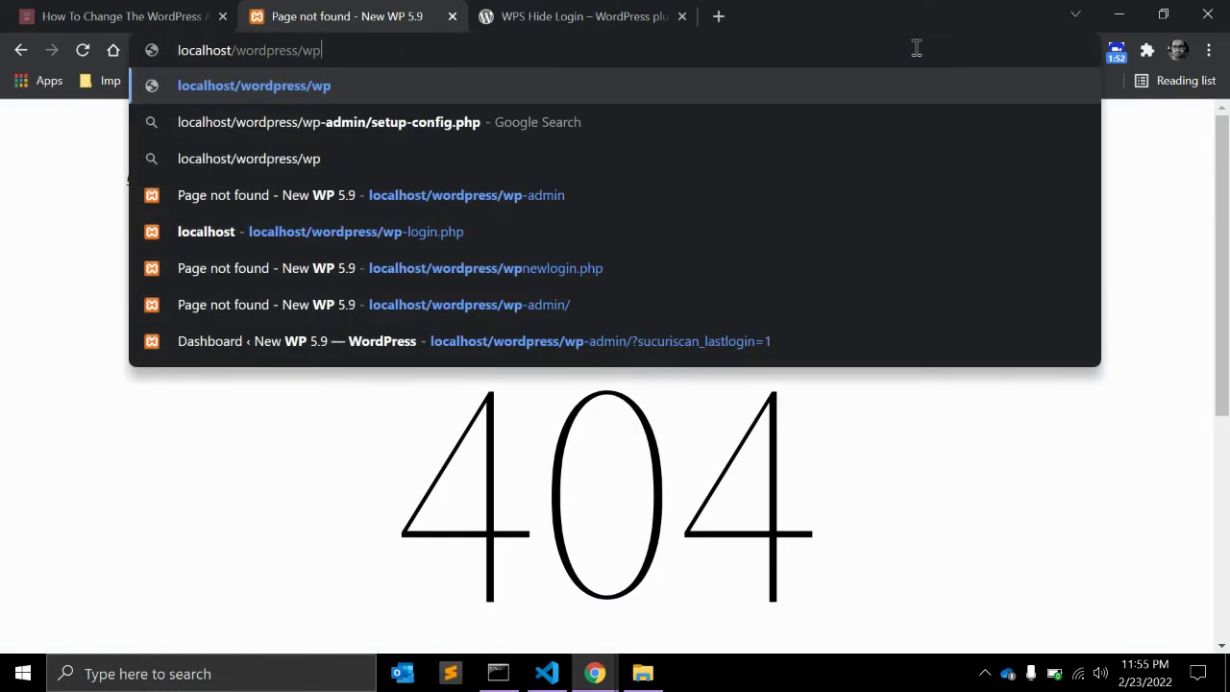
text(-newlo)
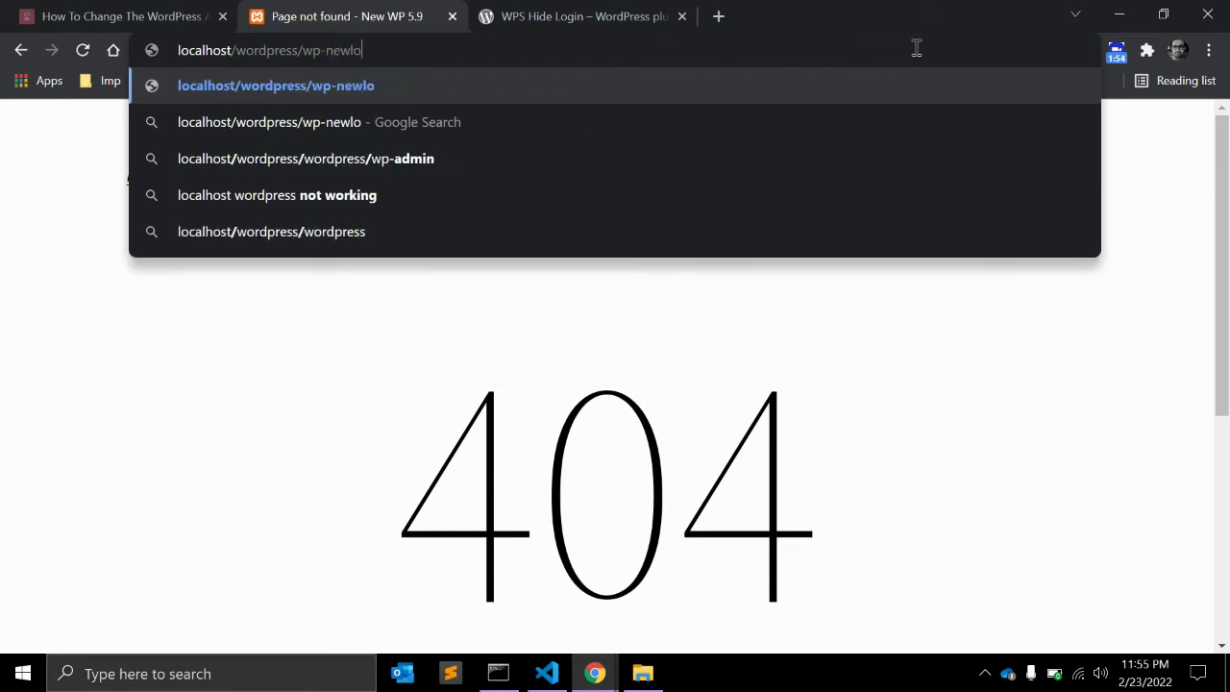
text(gin.php)
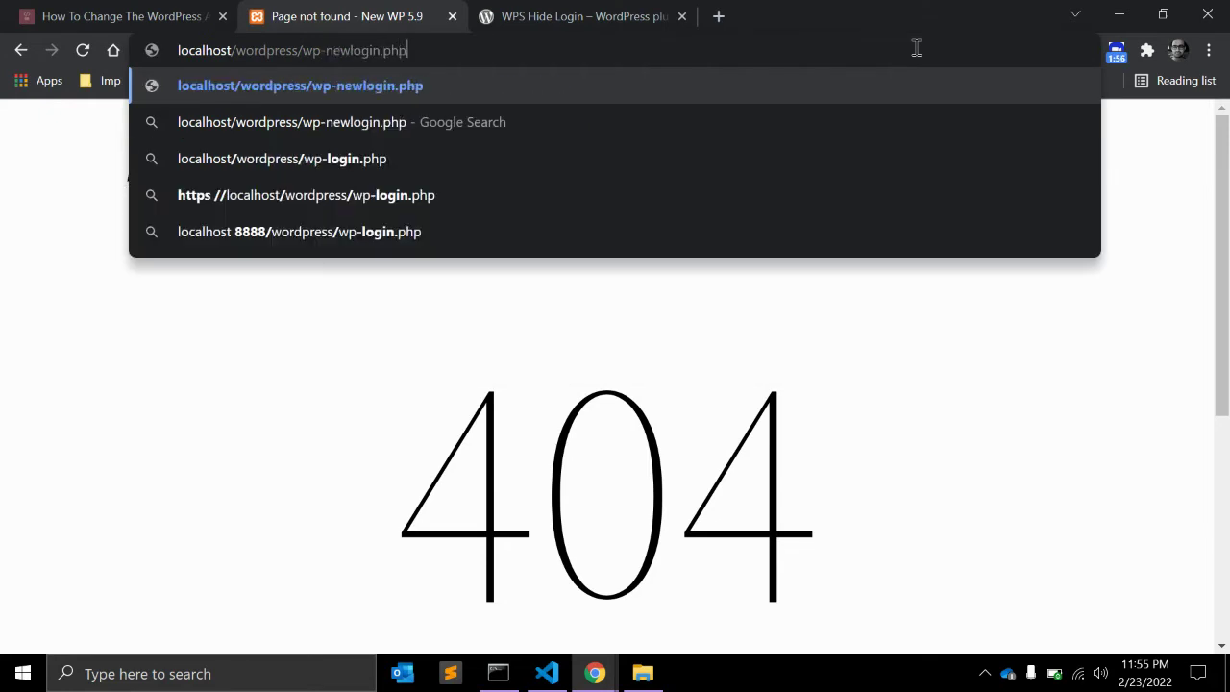
key(Return)
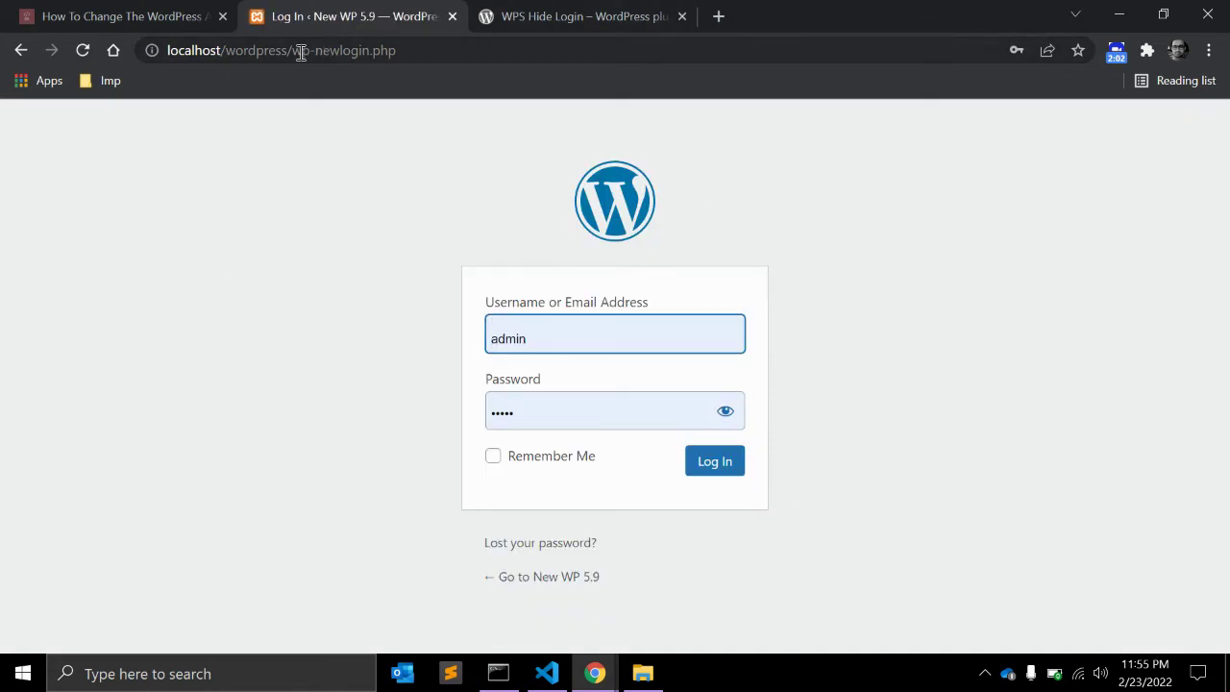
drag(293, 50, 412, 50)
key(alt+Tab)
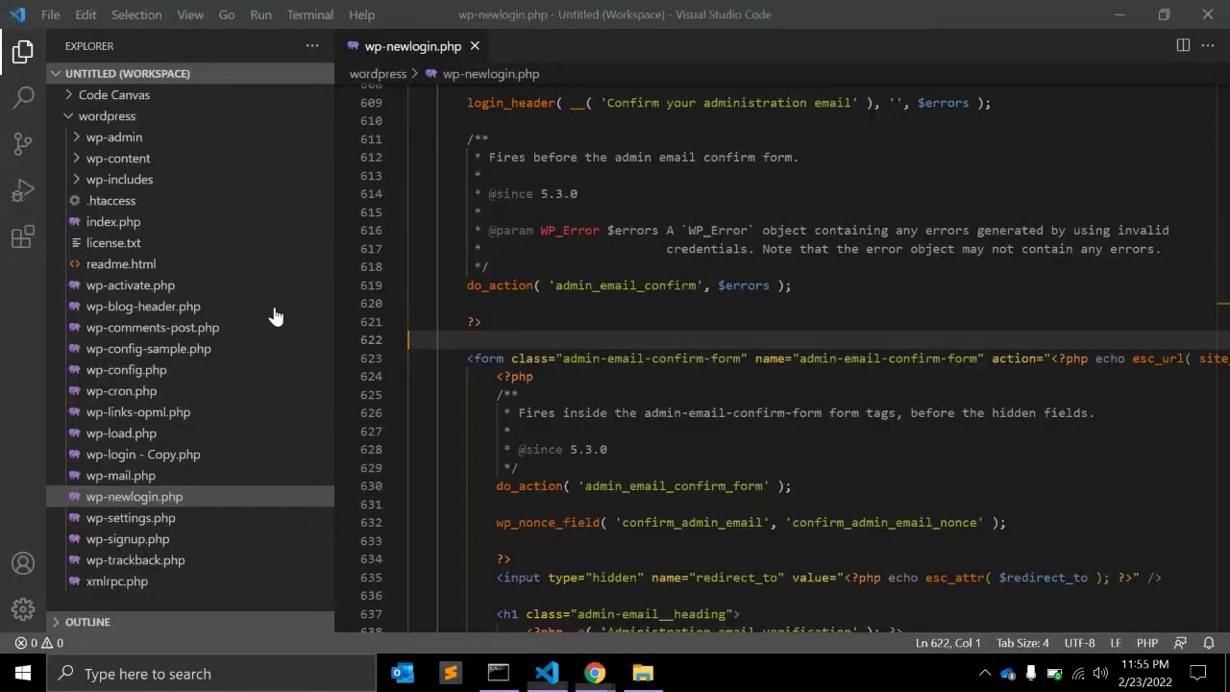
key(alt+Tab)
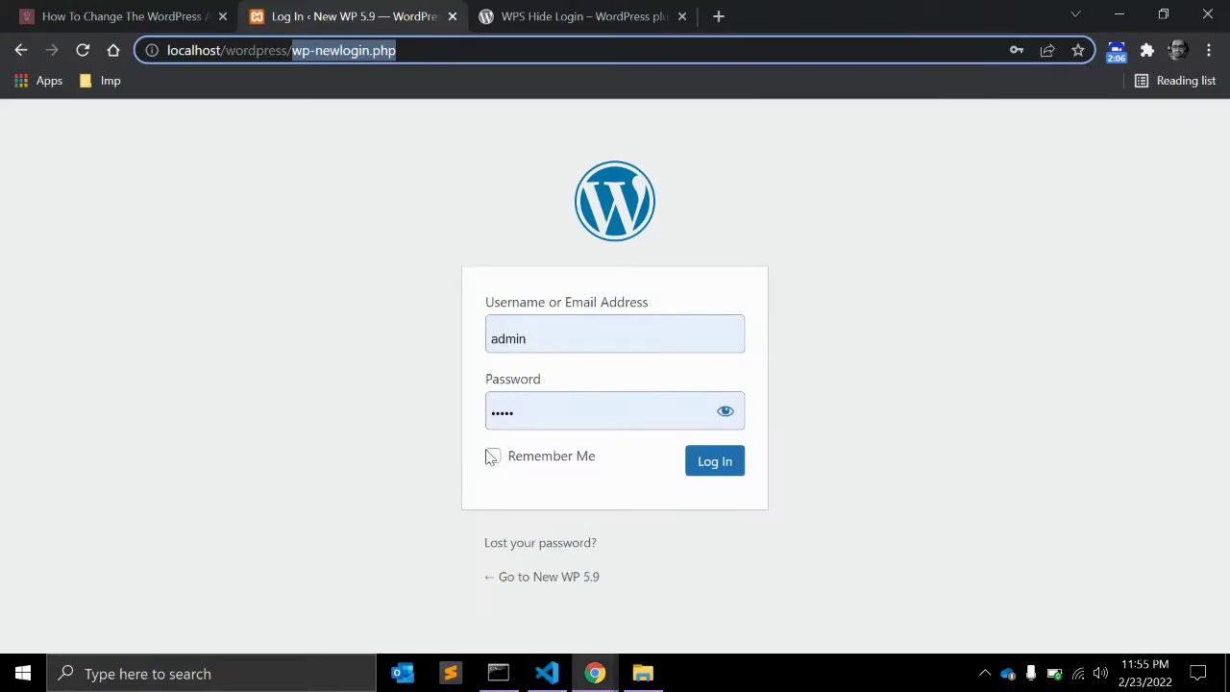
Log in to the WordPress Dashboard and dismiss the password breach warning.
click(714, 462)
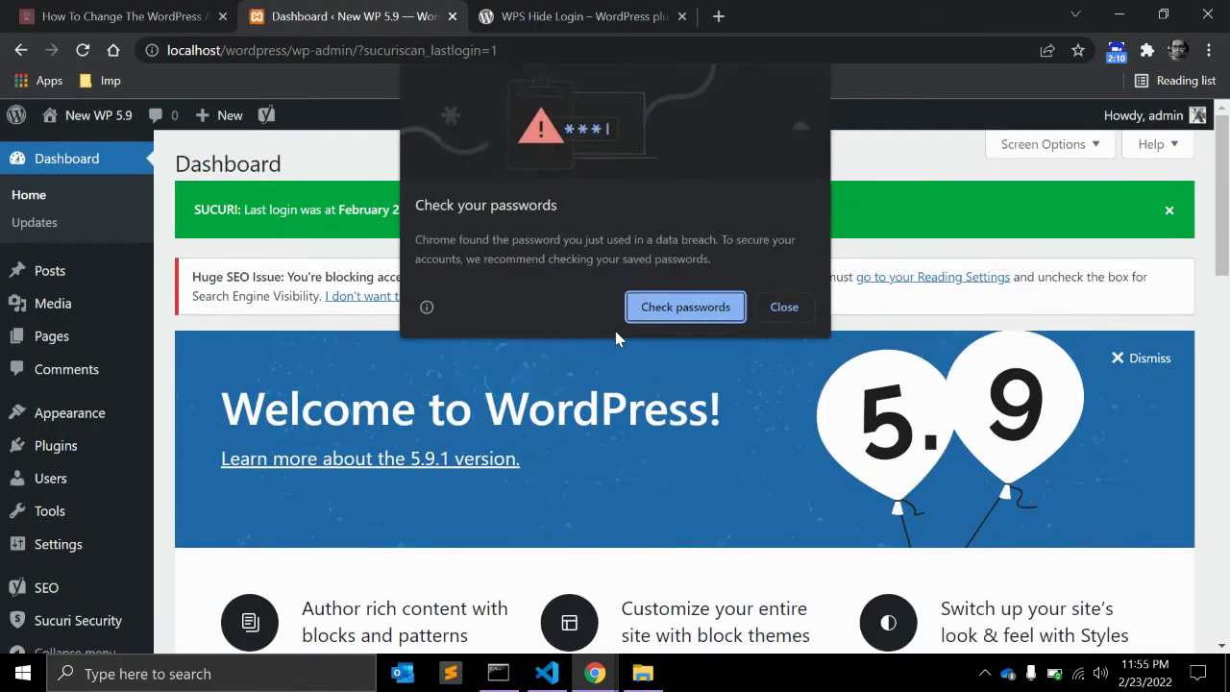
click(779, 306)
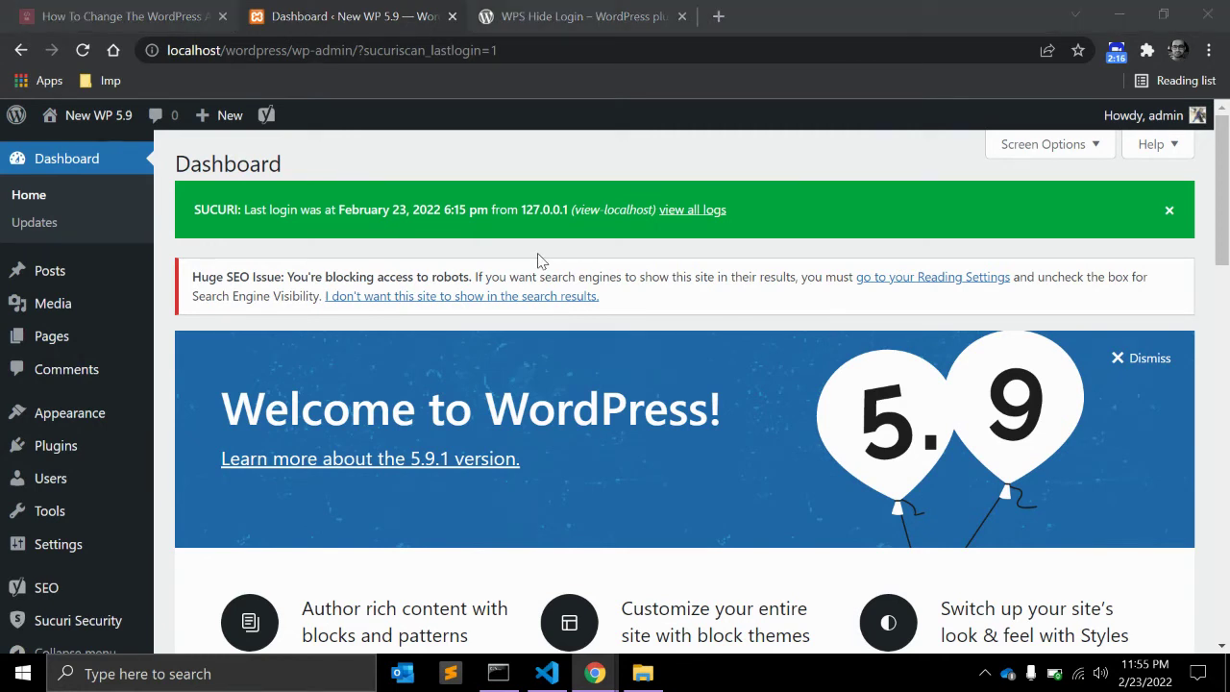
key(alt+Tab)
Revert wp-newlogin.php back to wp-login.php via undo, confirm the prompts, and close it.
scroll(599, 409, up, 4)
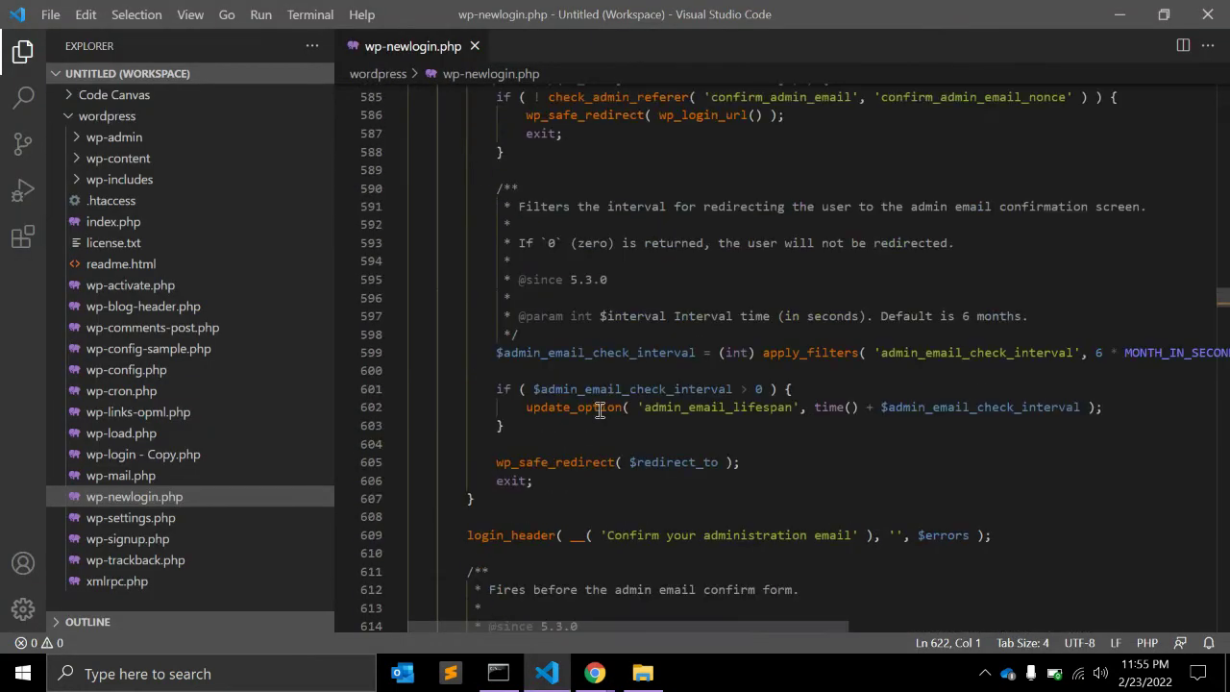
click(572, 464)
key(alt+Tab)
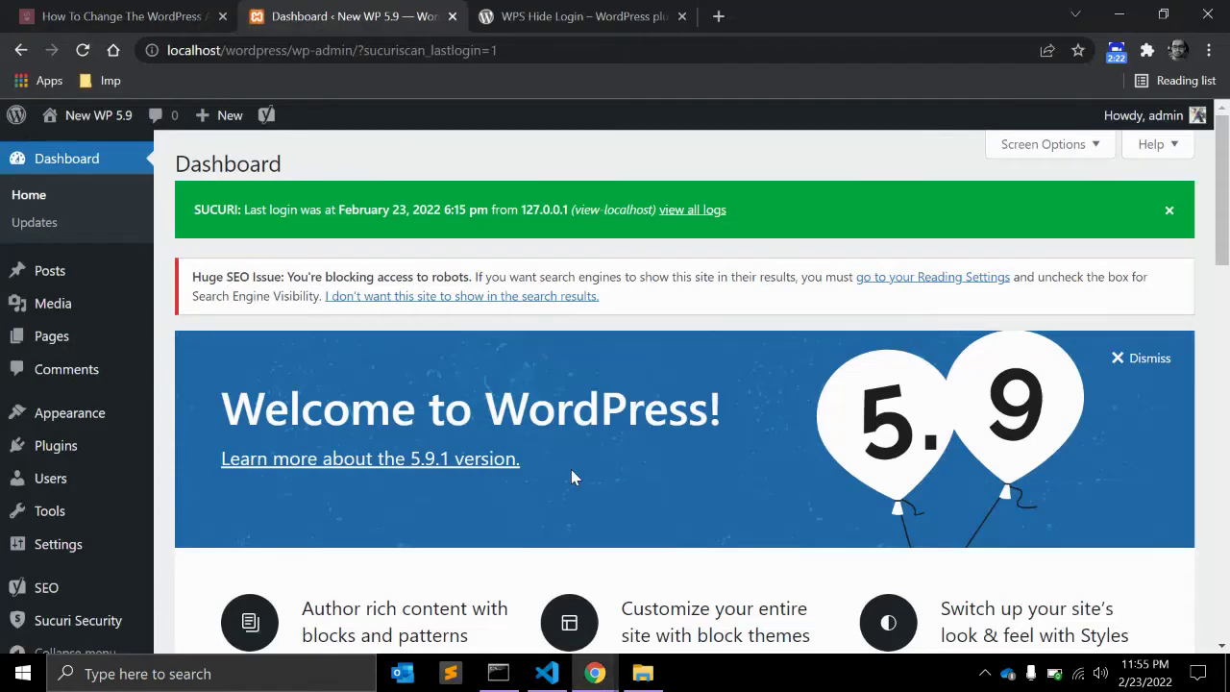
key(alt+Tab)
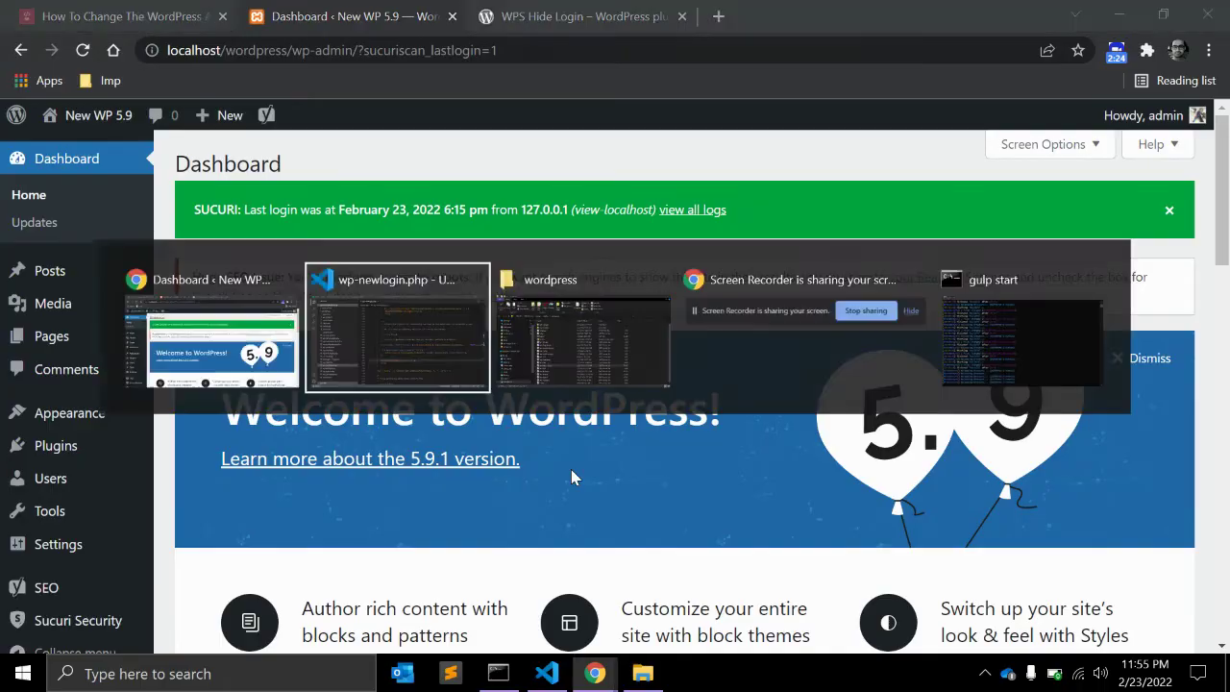
key(ctrl+z)
key(ctrl+z)
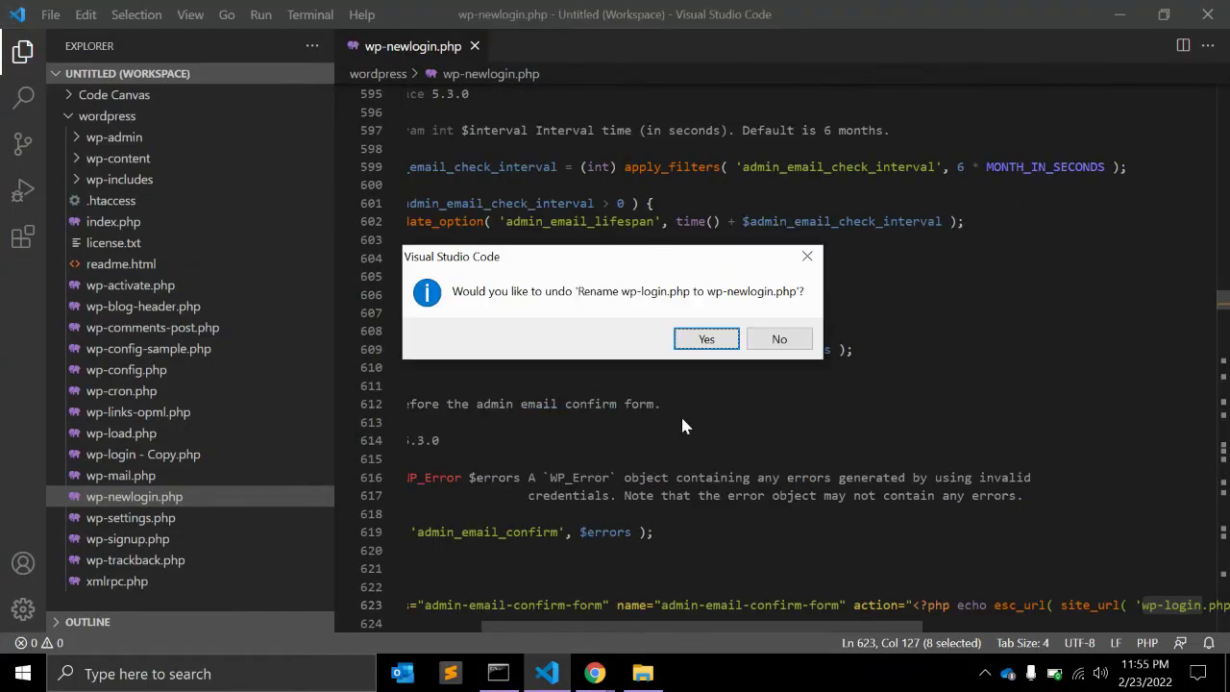
click(711, 341)
click(706, 338)
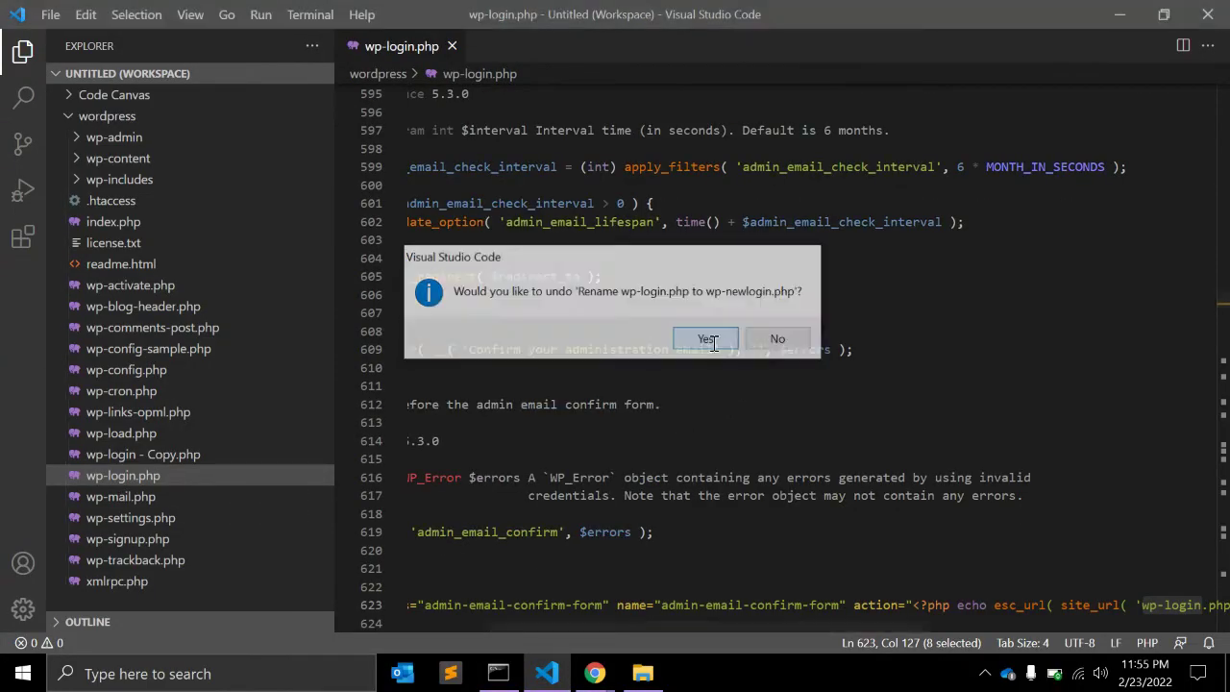
key(ctrl+w)
key(alt+Tab)
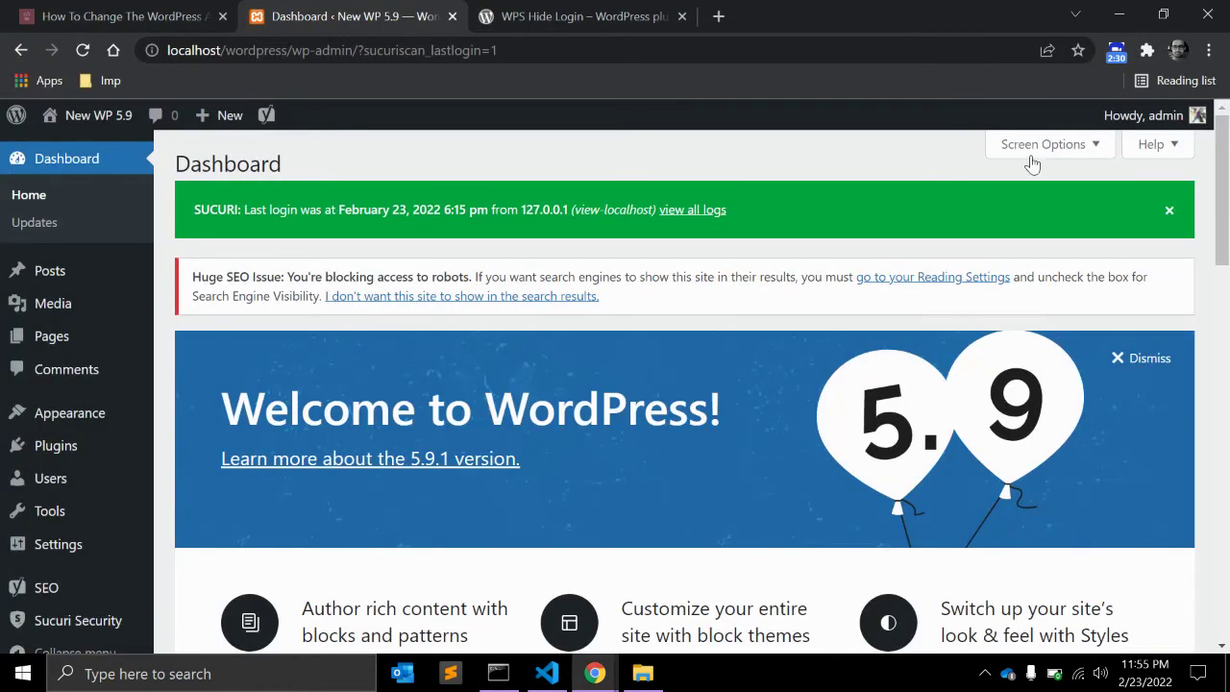
Log out of the dashboard and load localhost/wordpress/wp-admin, landing on the login page.
mouse_move(1144, 115)
click(1076, 214)
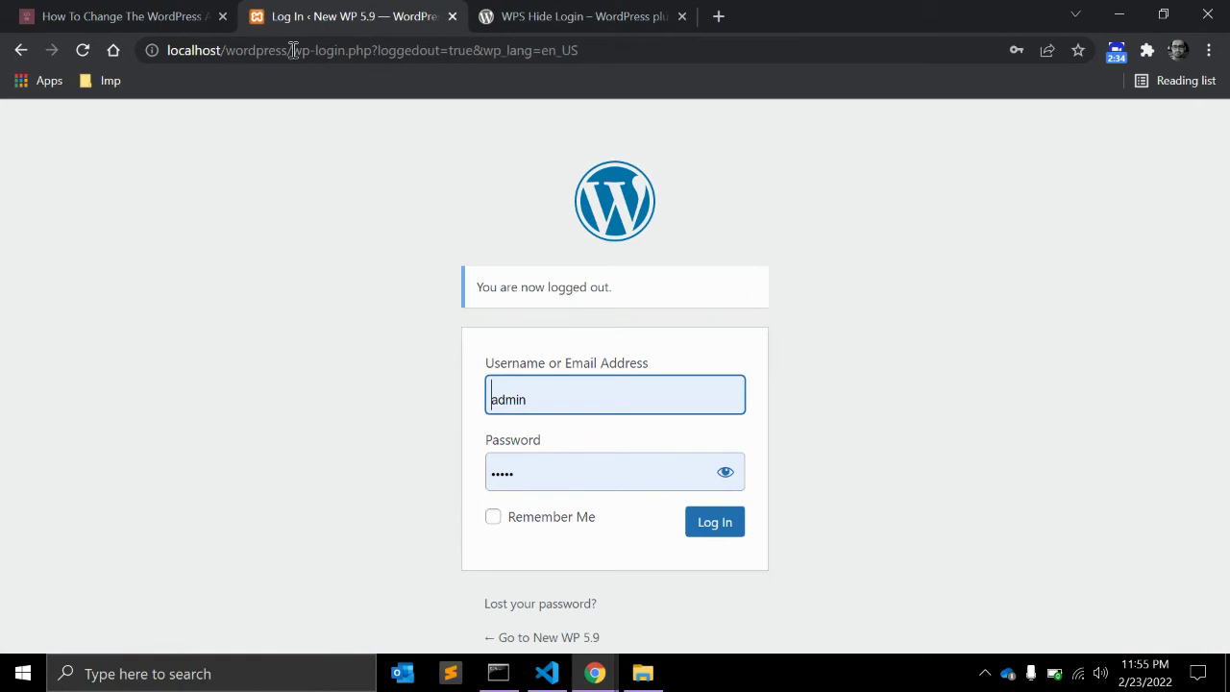
drag(293, 50, 648, 50)
text(wp-admin)
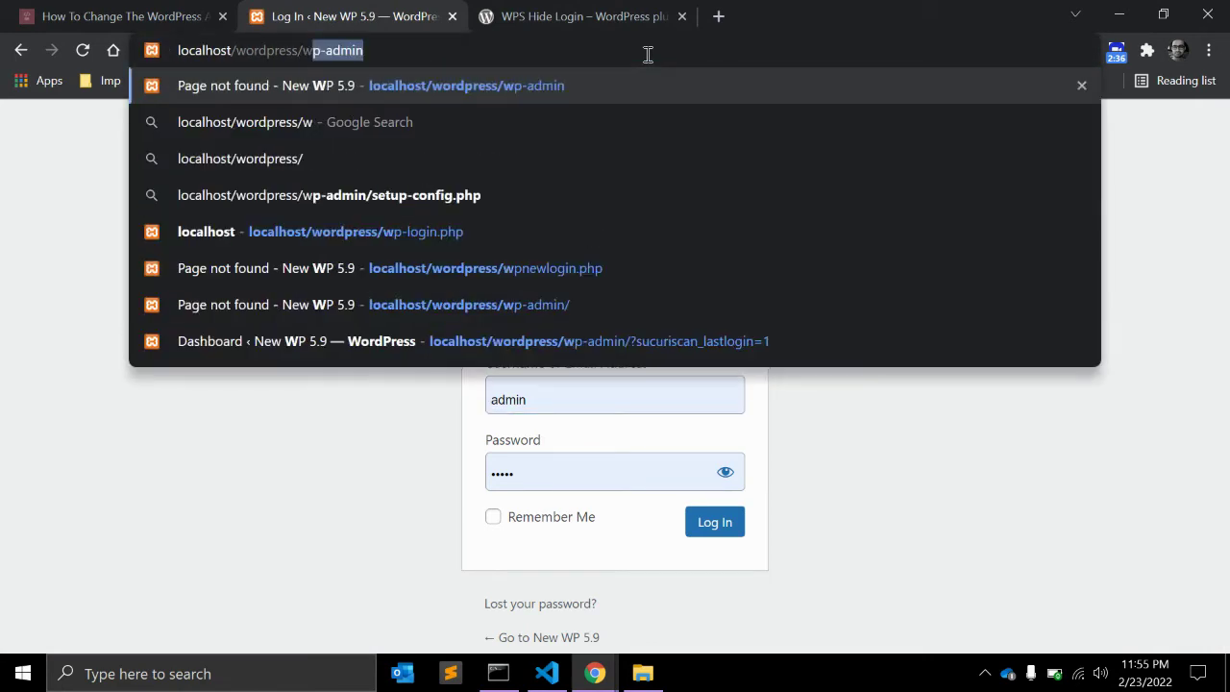
key(Return)
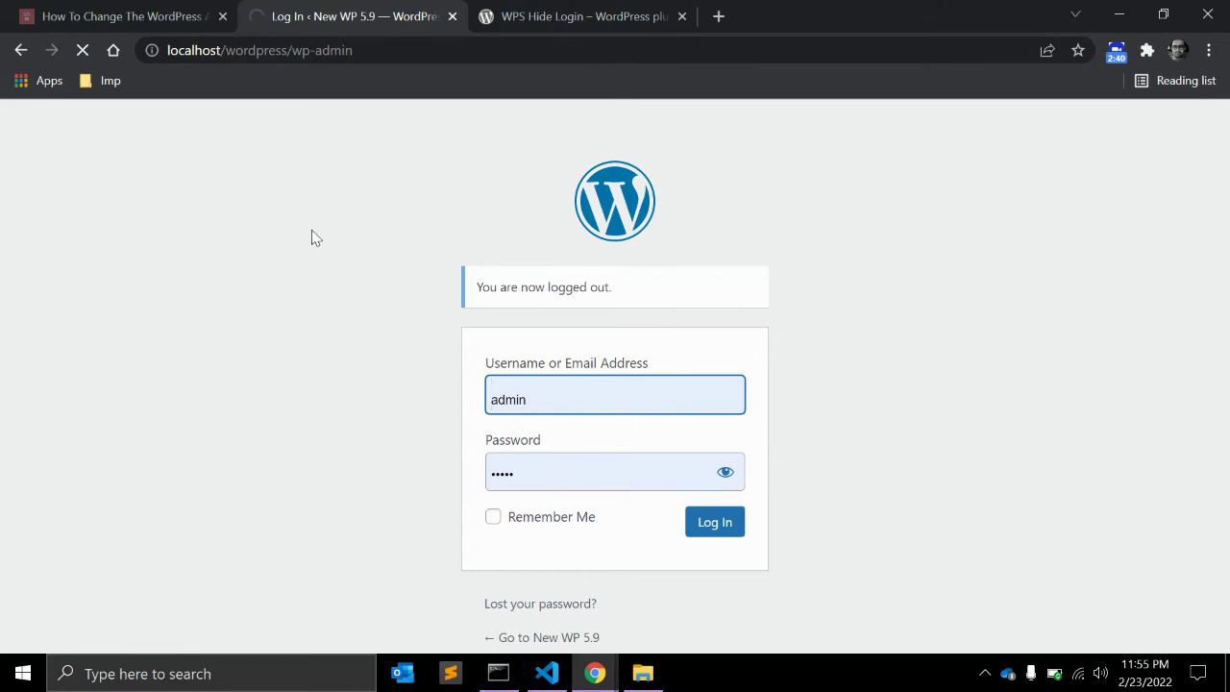
key(ctrl+Tab)
Scroll through the WPS Hide Login plugin description and select its title.
scroll(201, 344, down, 3)
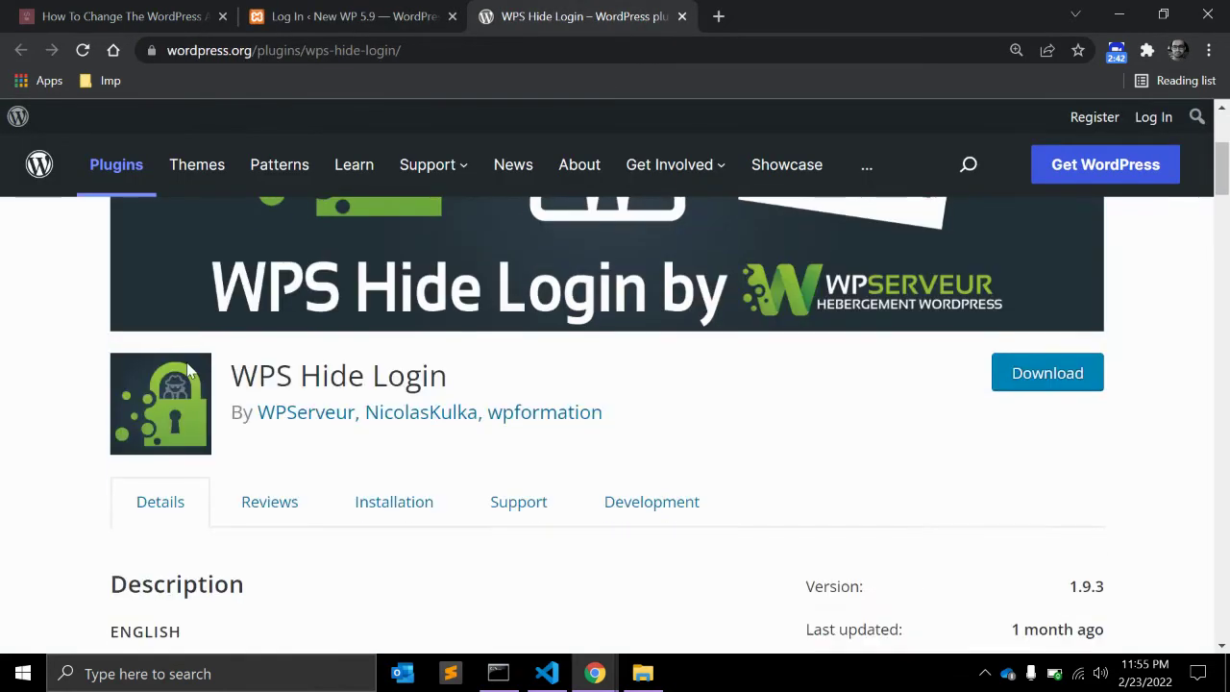
drag(234, 374, 604, 359)
scroll(615, 360, down, 2)
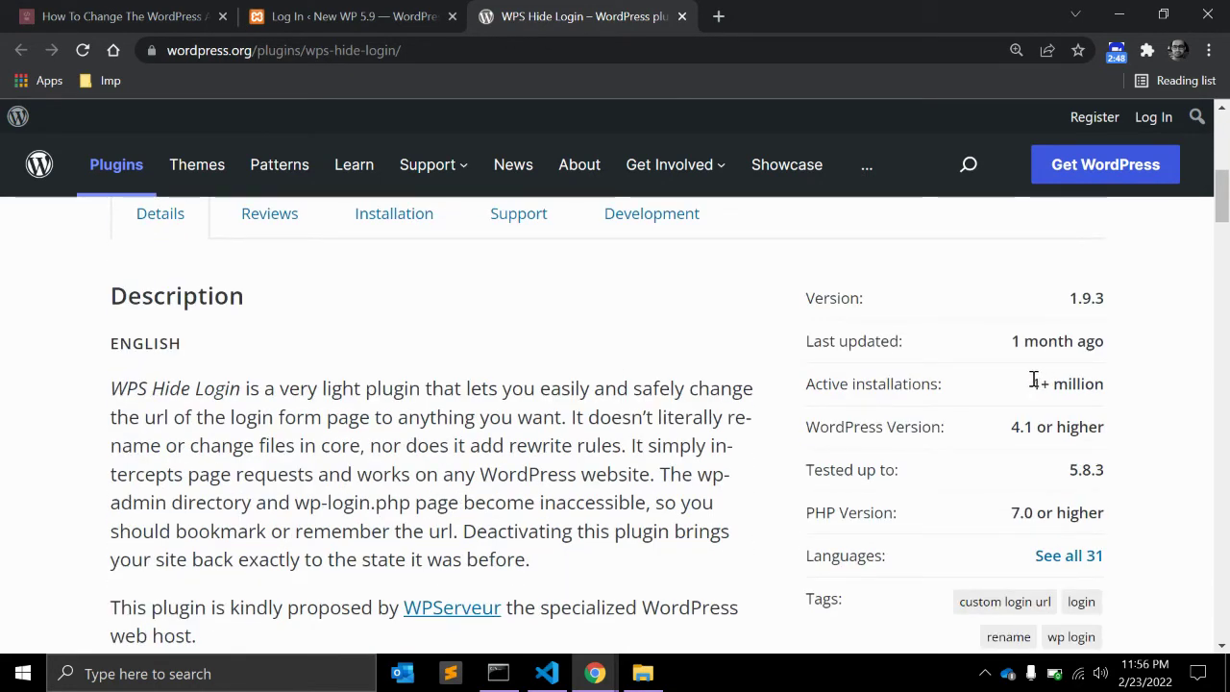
drag(1033, 379, 1105, 383)
scroll(730, 351, down, 1)
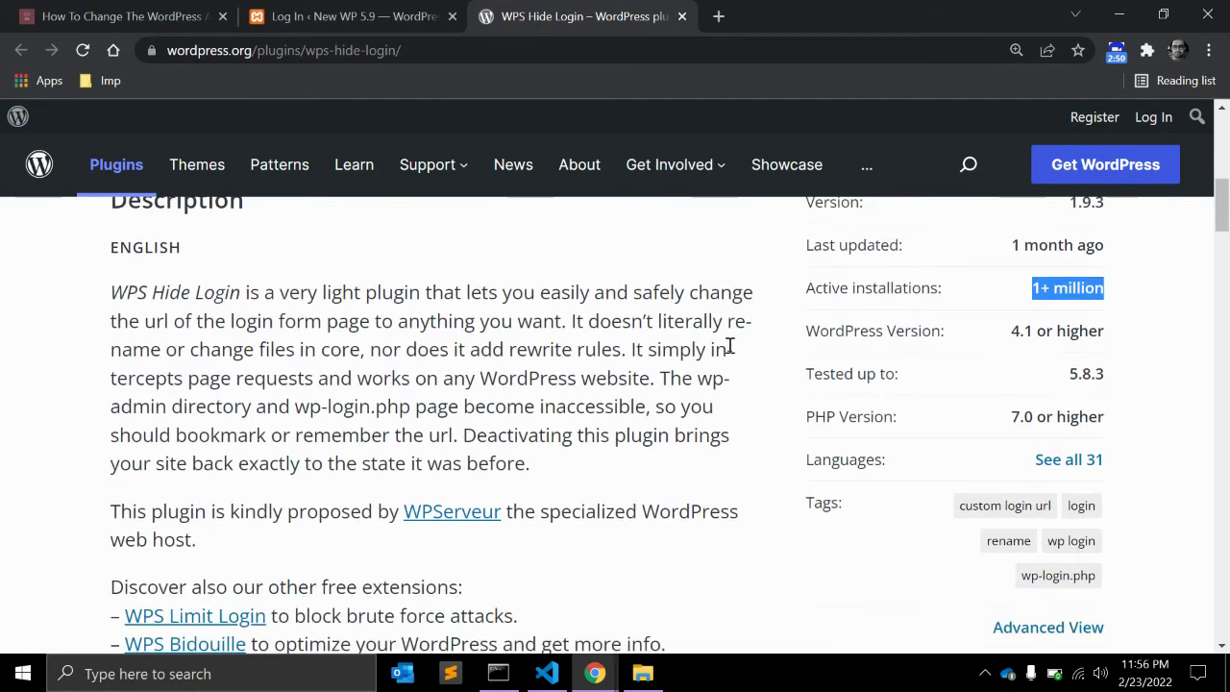
scroll(549, 366, up, 4)
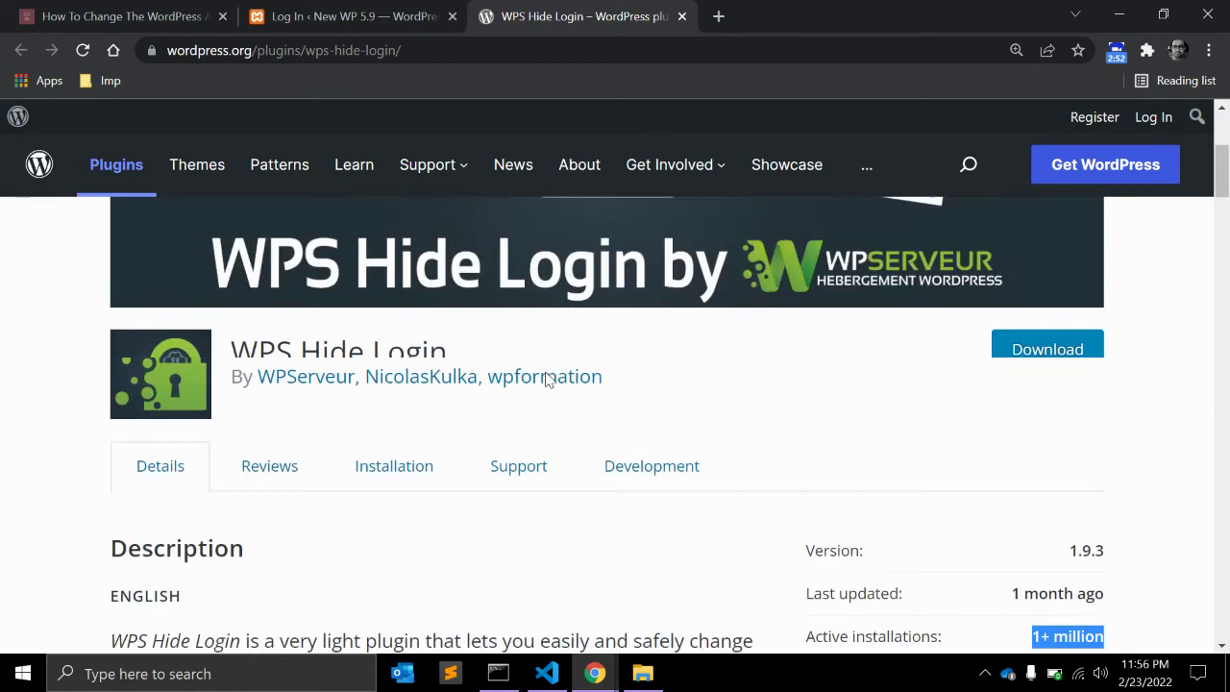
double_click(315, 374)
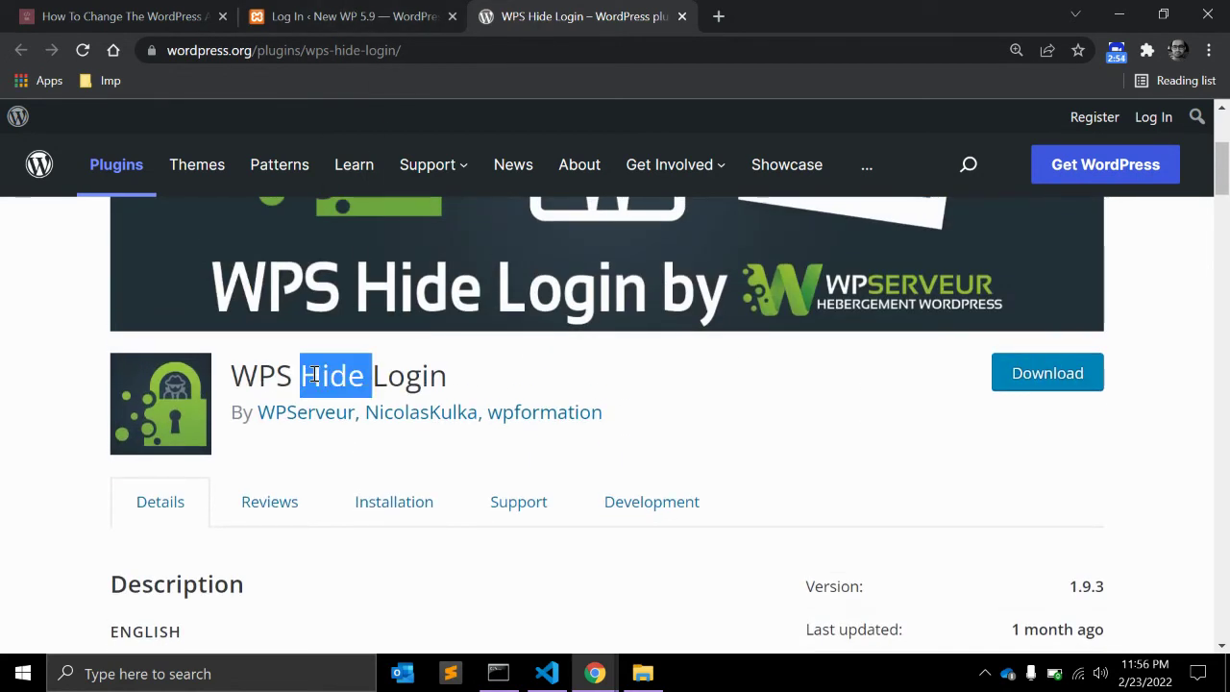
click(315, 375)
Log back in as admin, dismiss the password warning, and go to Plugins > Add New.
click(398, 12)
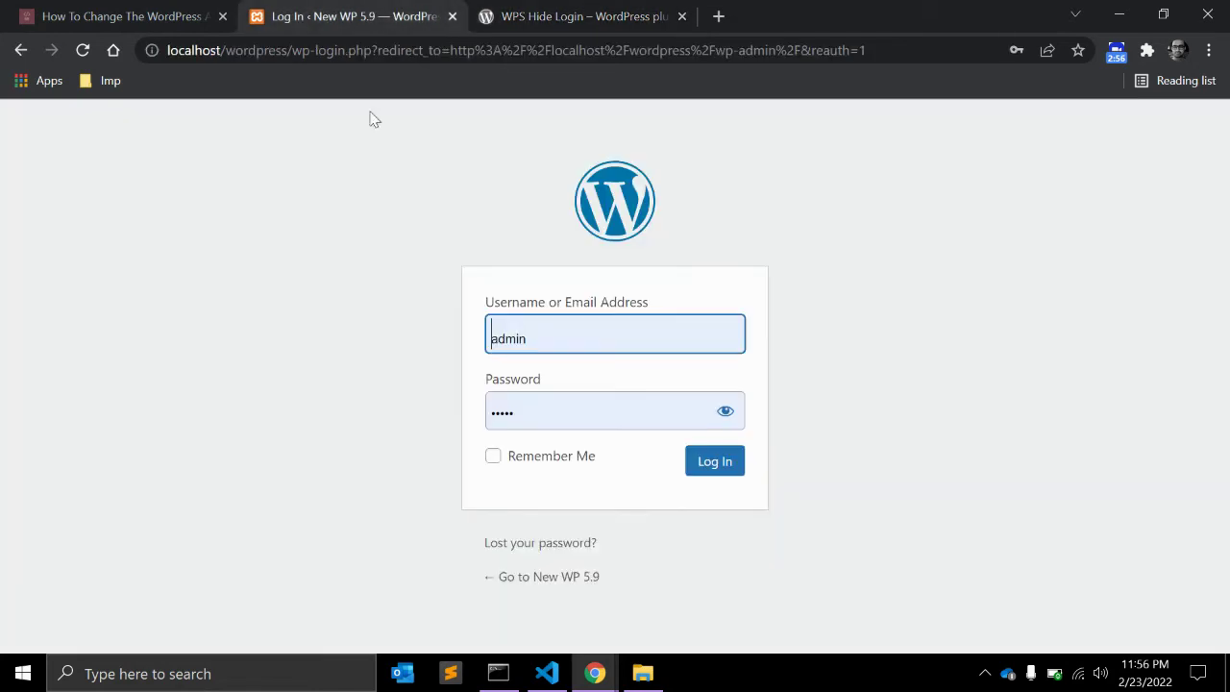
click(705, 478)
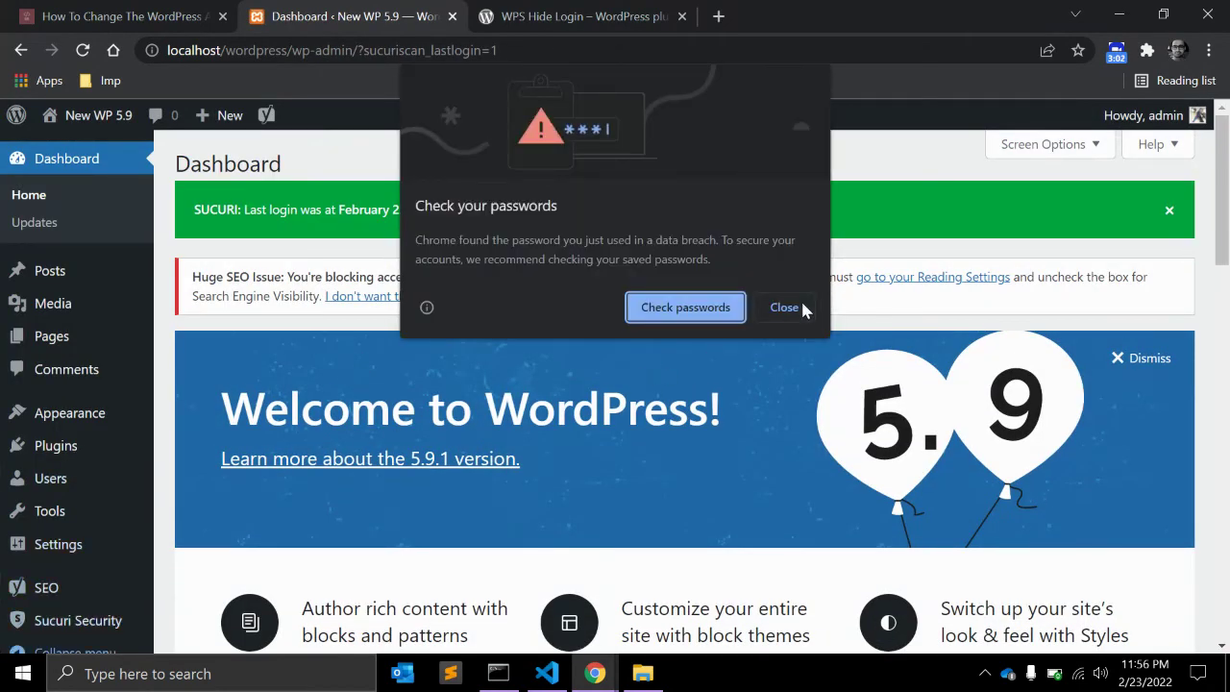
click(784, 307)
mouse_move(56, 445)
click(183, 475)
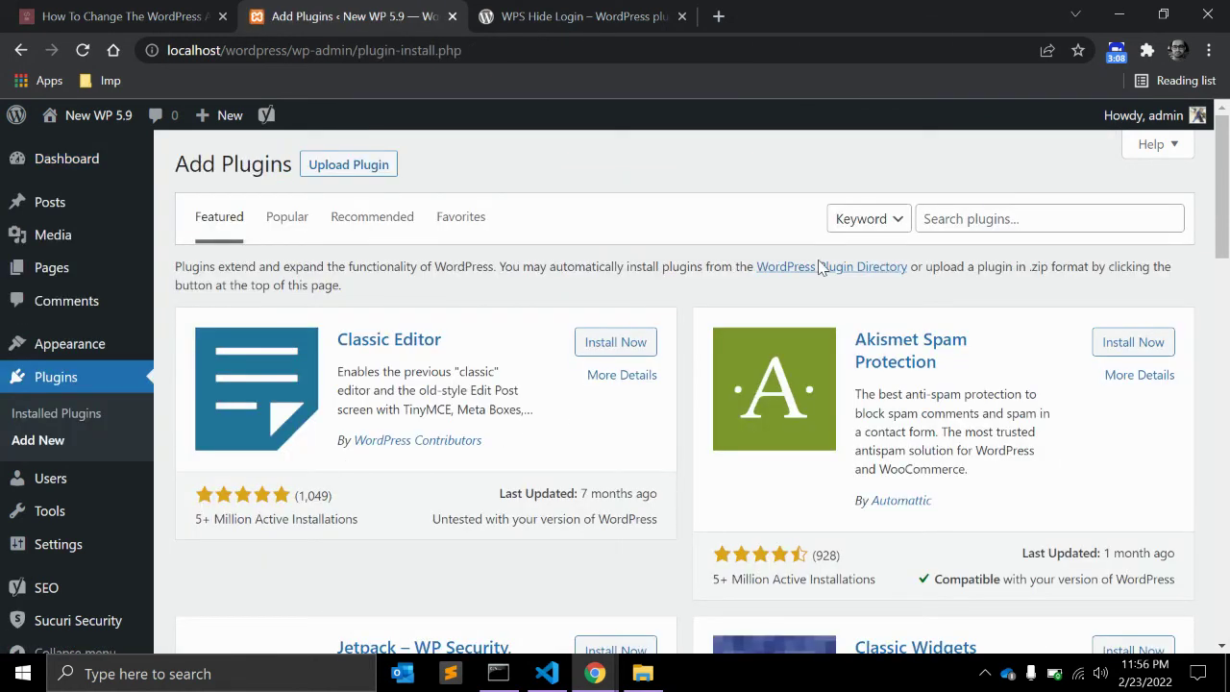
Search for 'WPS Hide Login', then Install Now and Activate it.
click(990, 222)
text(WPS Hide Login)
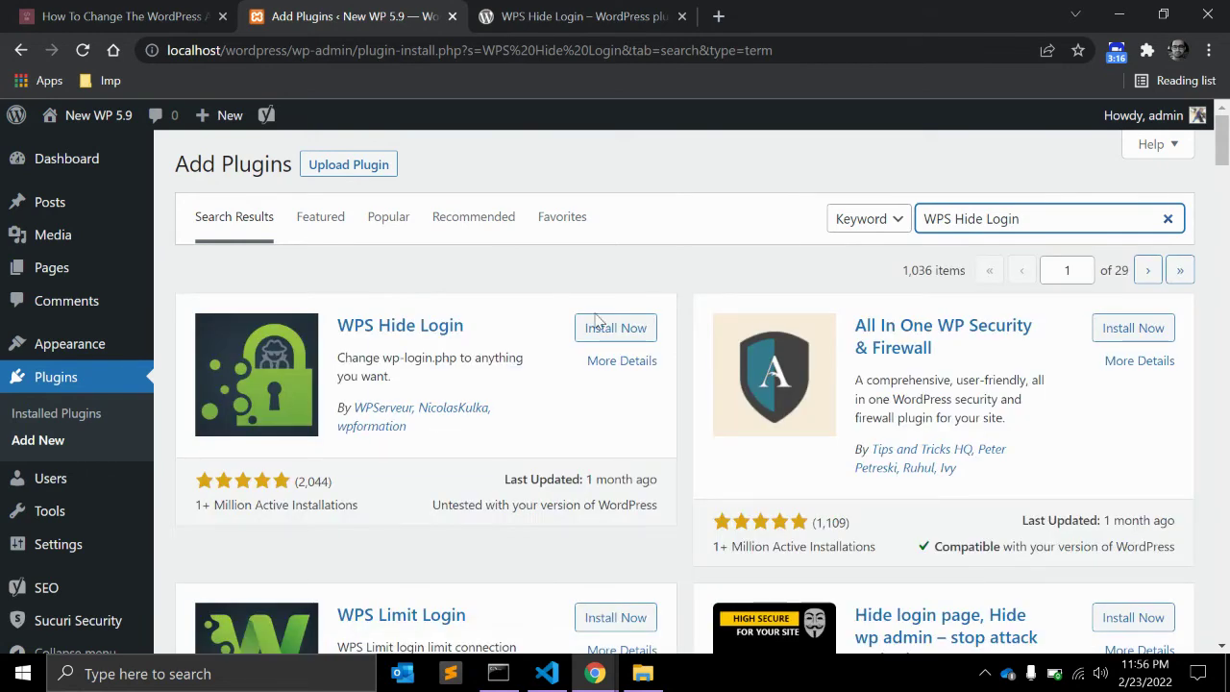
click(592, 331)
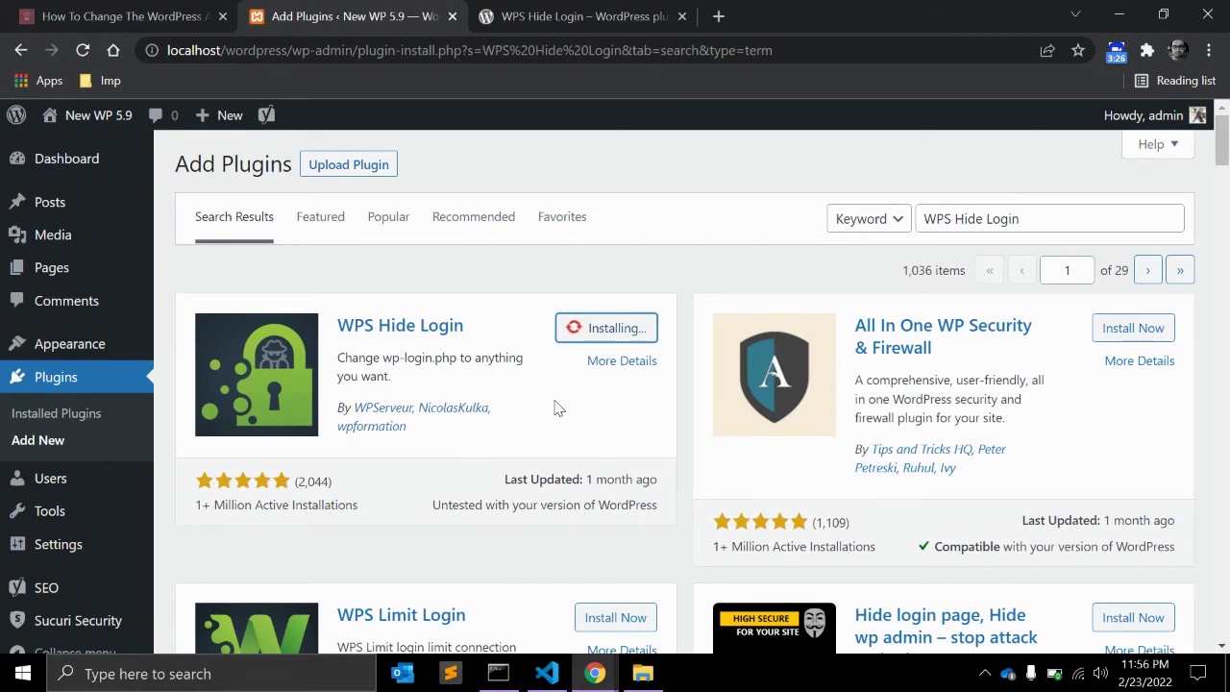
click(607, 332)
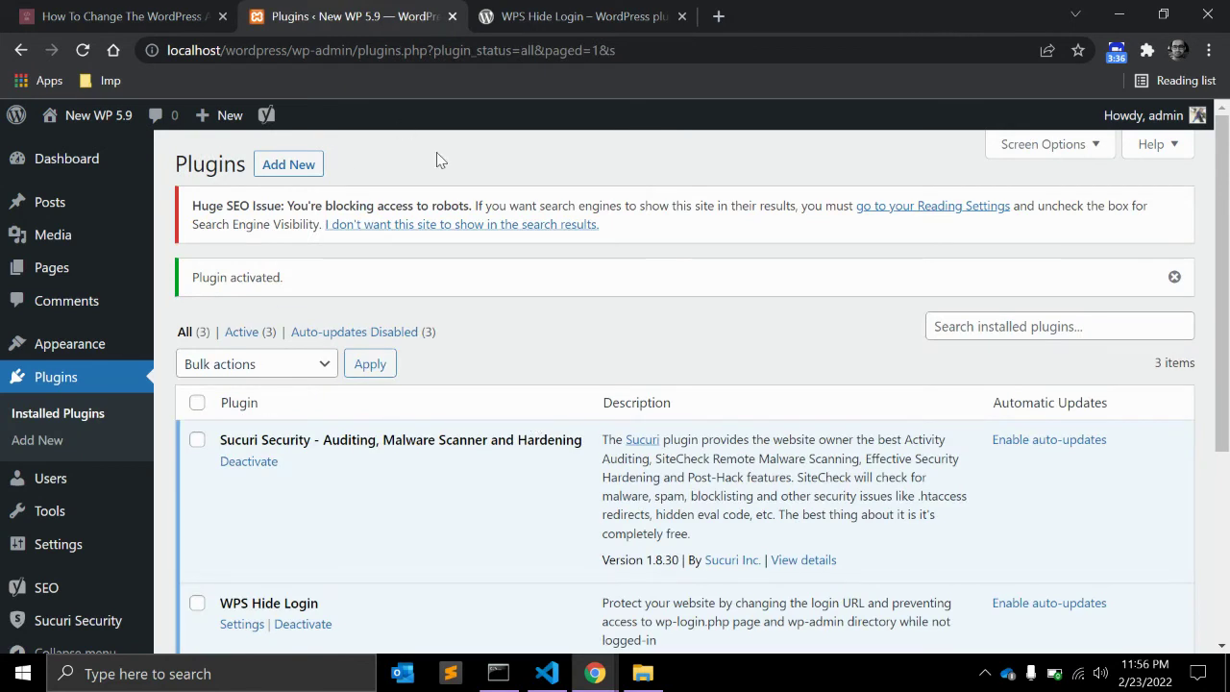
In Settings > WPS Hide Login, set Login url to loginnew, keep Redirection url 404, and save.
scroll(48, 452, down, 2)
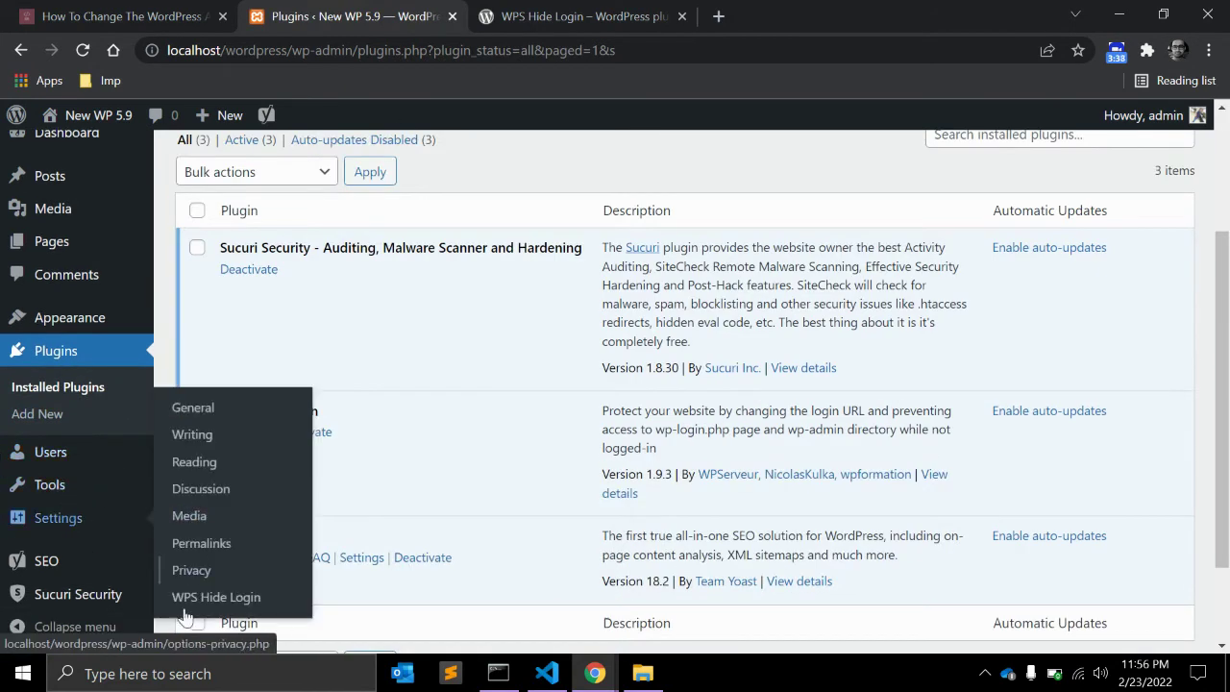
click(189, 601)
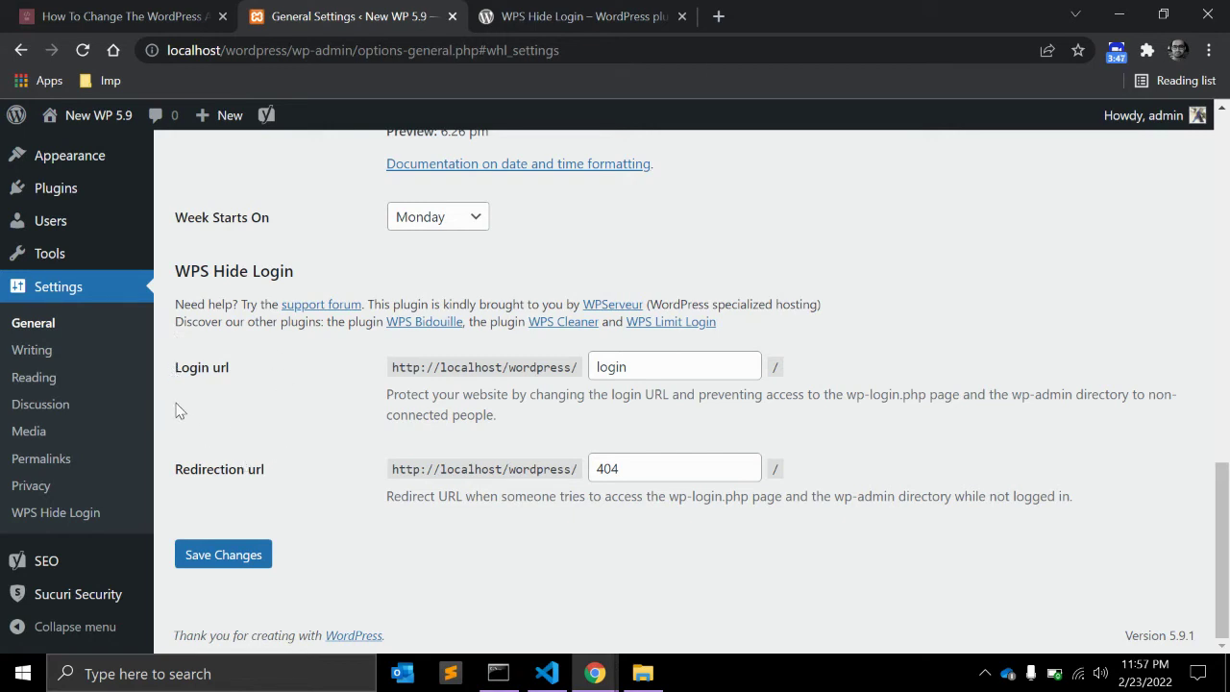
drag(170, 369, 234, 370)
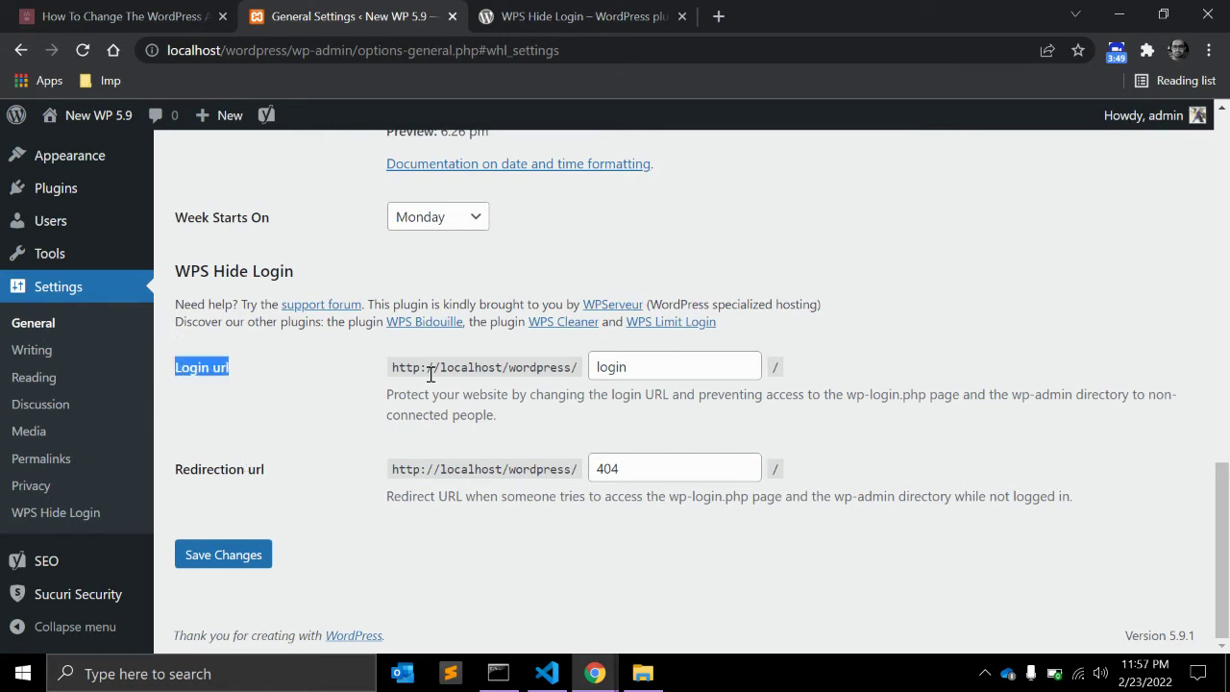
click(659, 368)
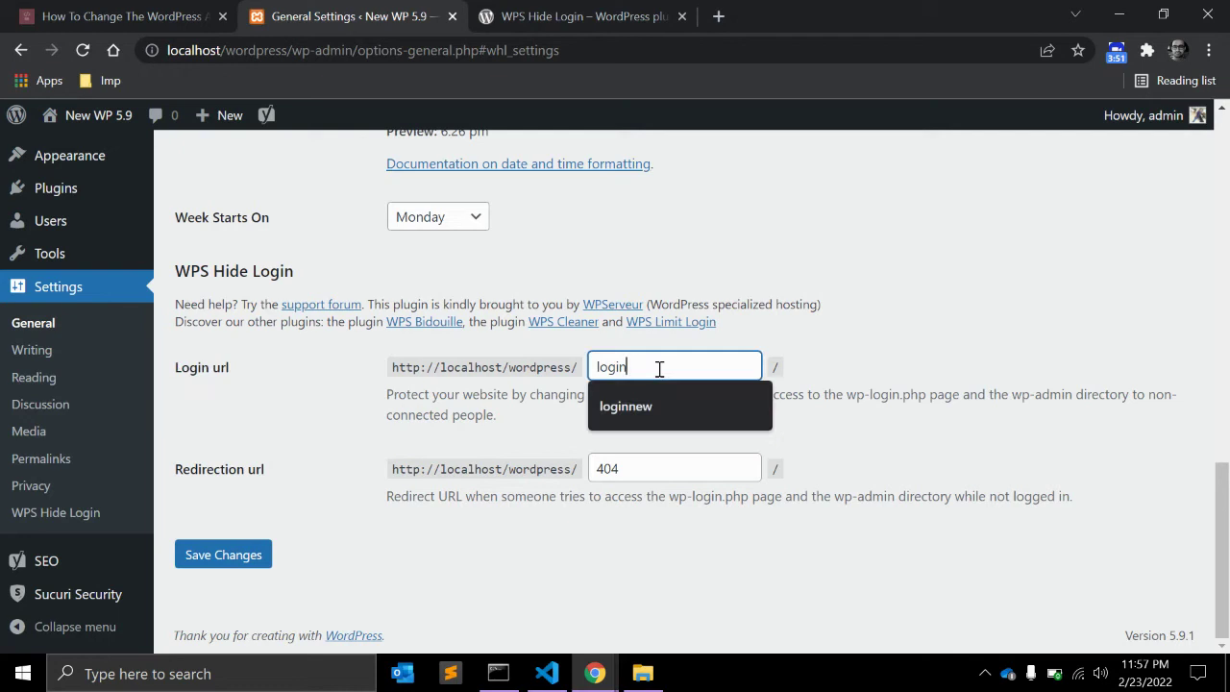
text(new)
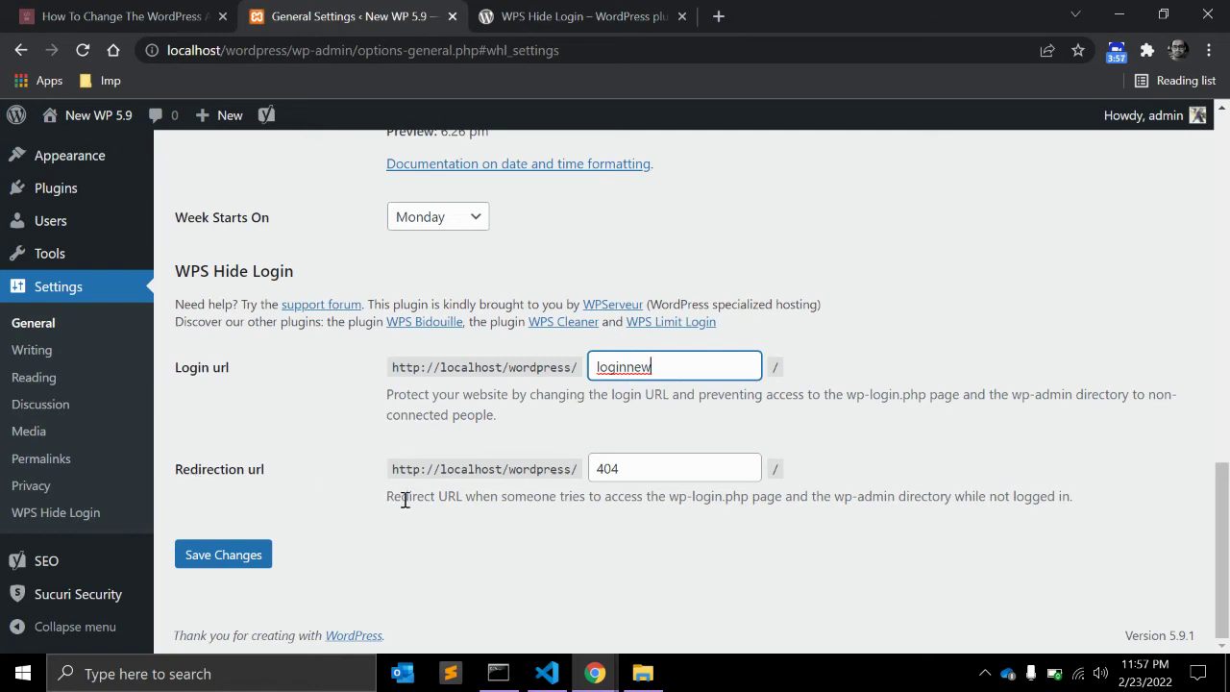
click(676, 495)
drag(670, 496, 749, 495)
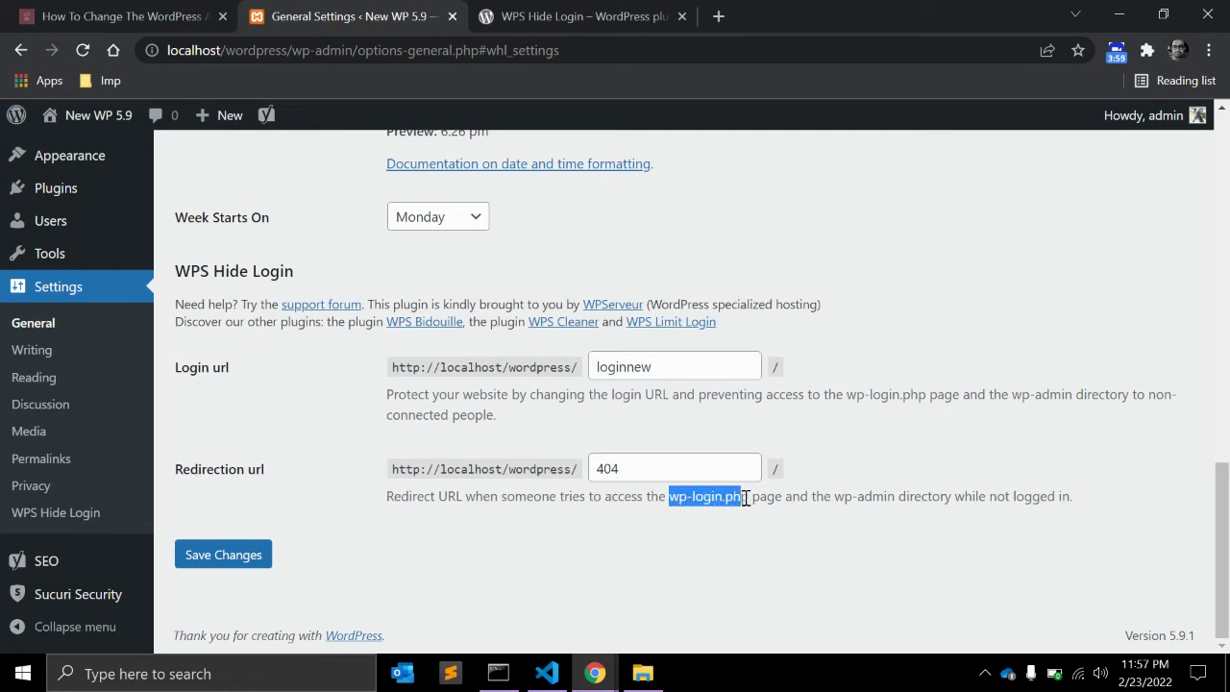
drag(835, 496, 890, 496)
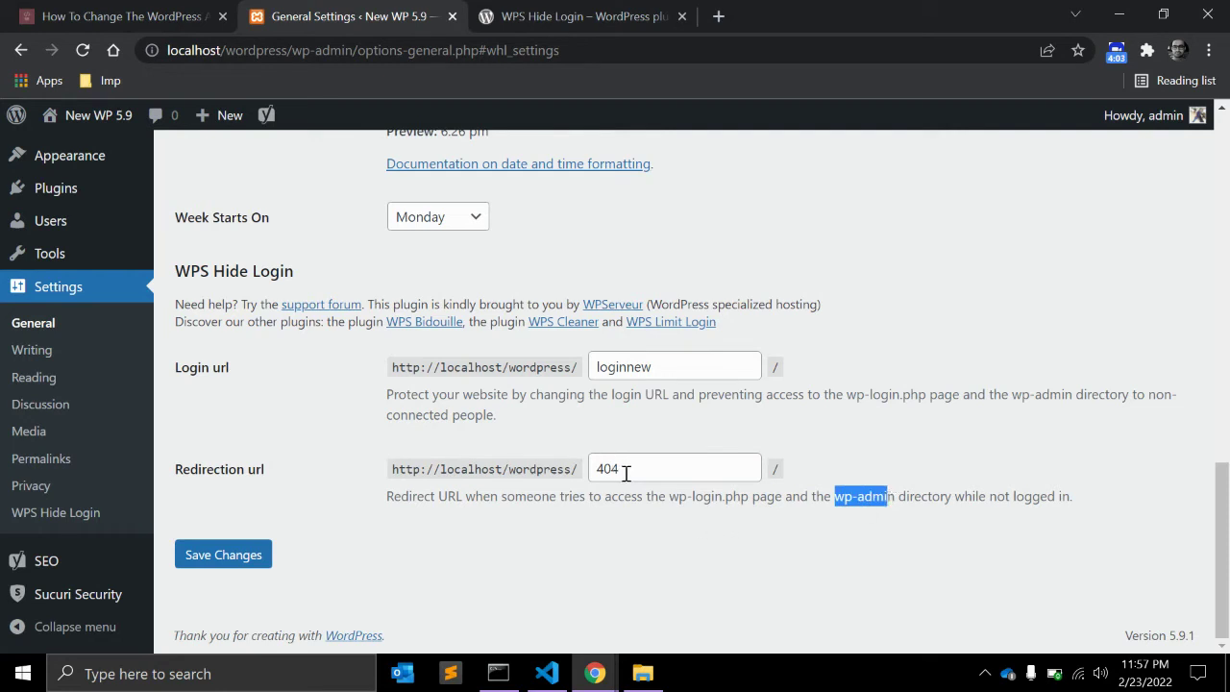
click(231, 567)
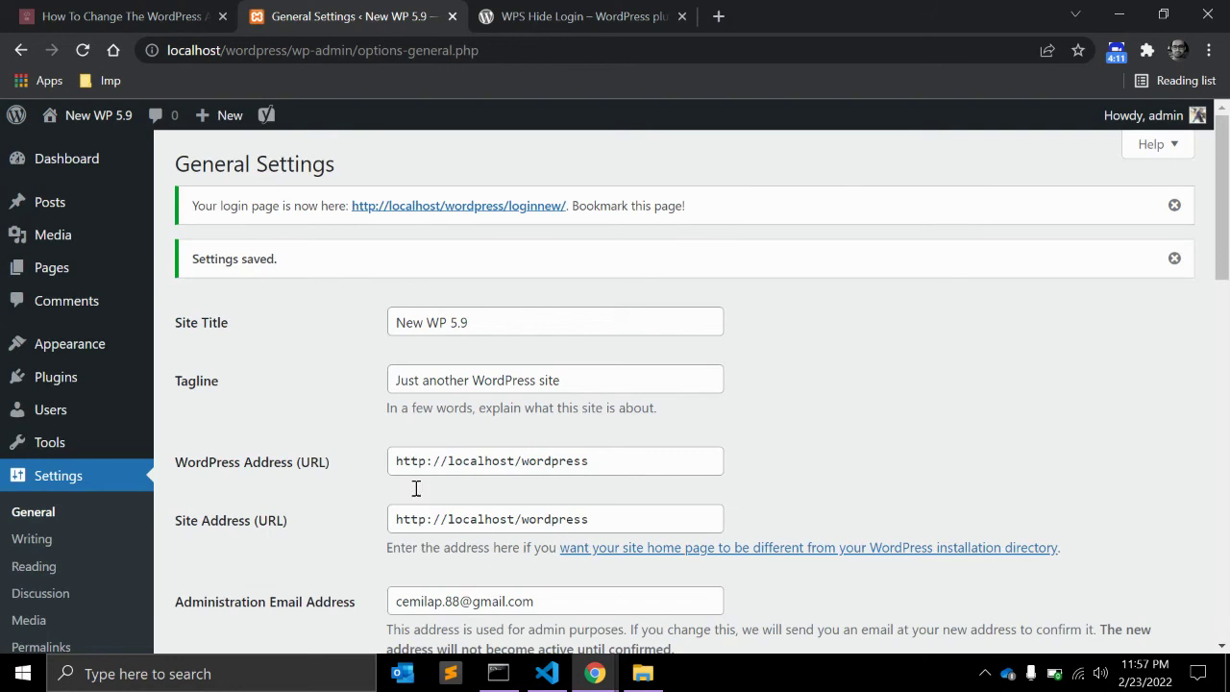
Highlight the new login page notice, then log out of the admin account.
drag(194, 208, 335, 209)
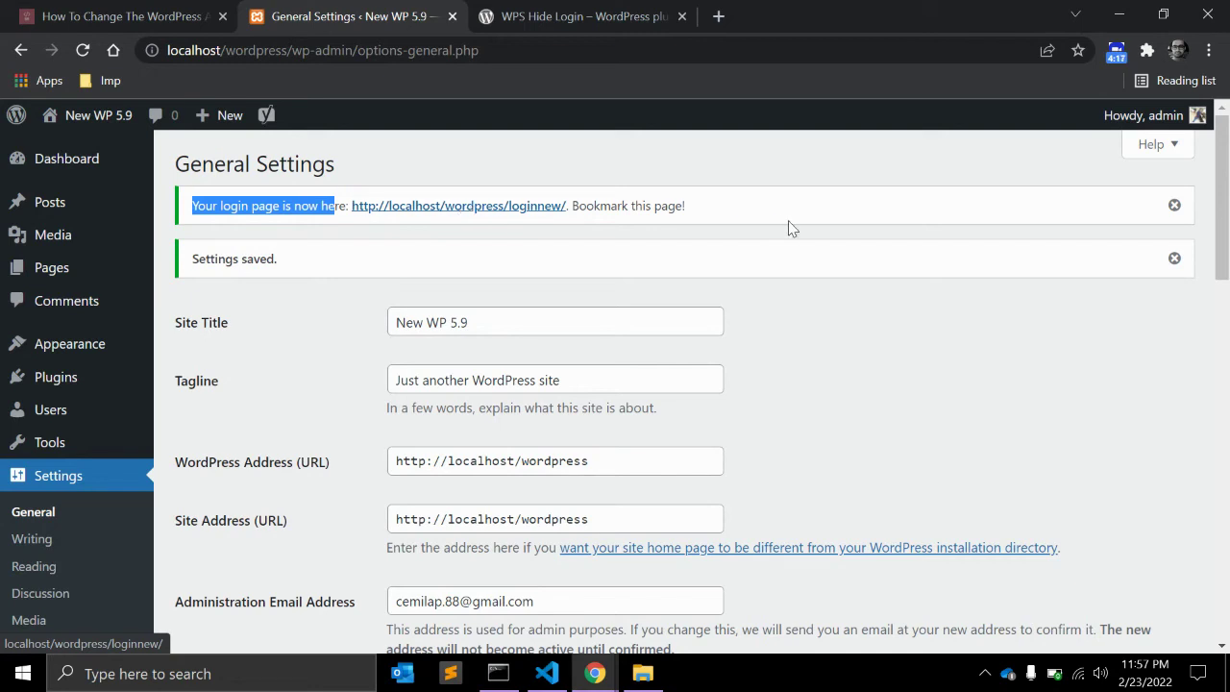
mouse_move(1153, 115)
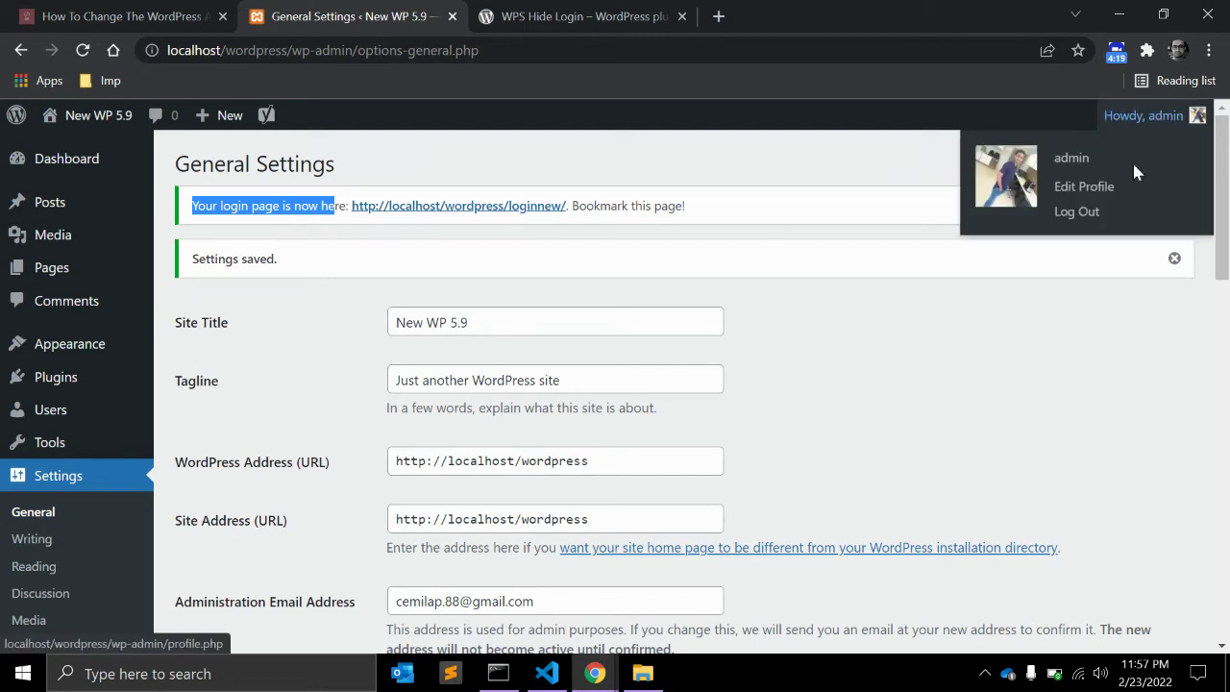
click(1025, 209)
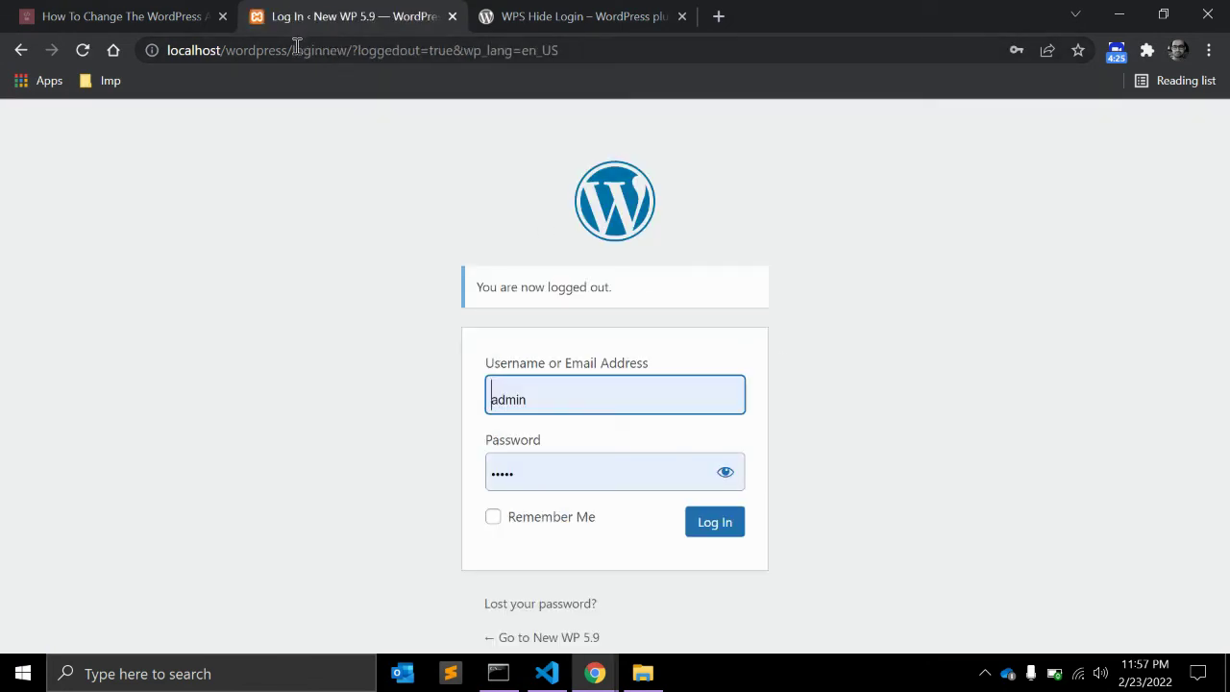
Confirm that both /wp-admin and /wp-login.php now return the 404 page.
drag(294, 49, 719, 61)
key(BackSpace)
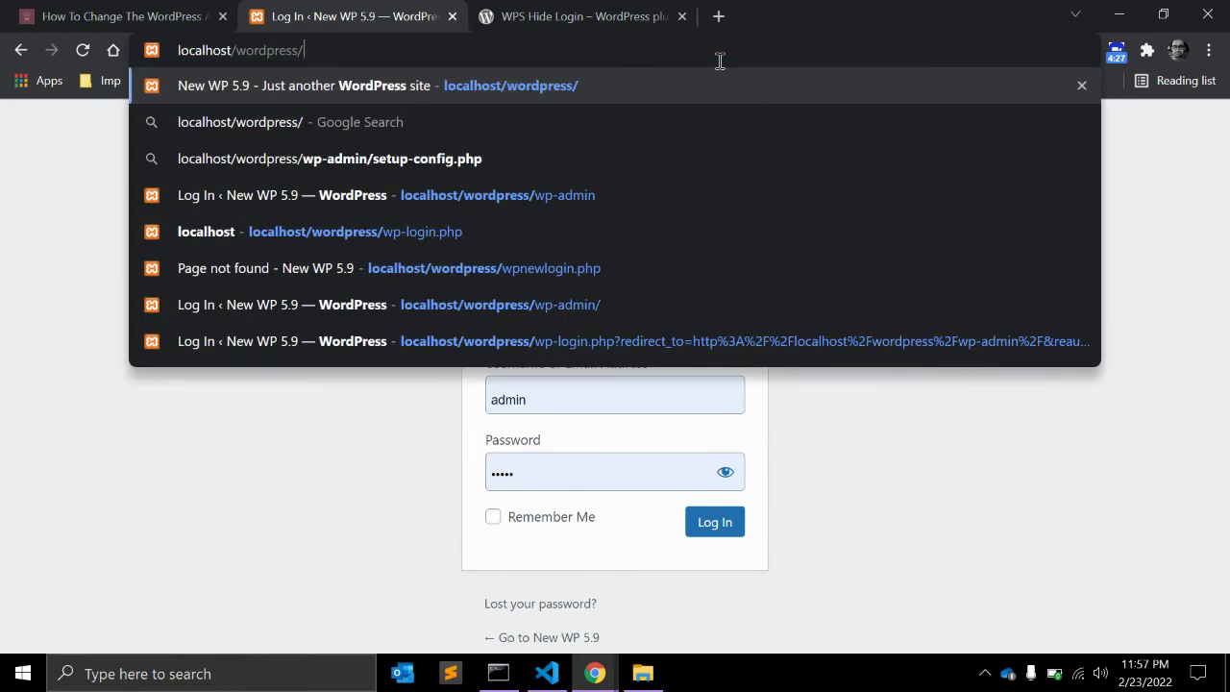
text(wp-)
key(Return)
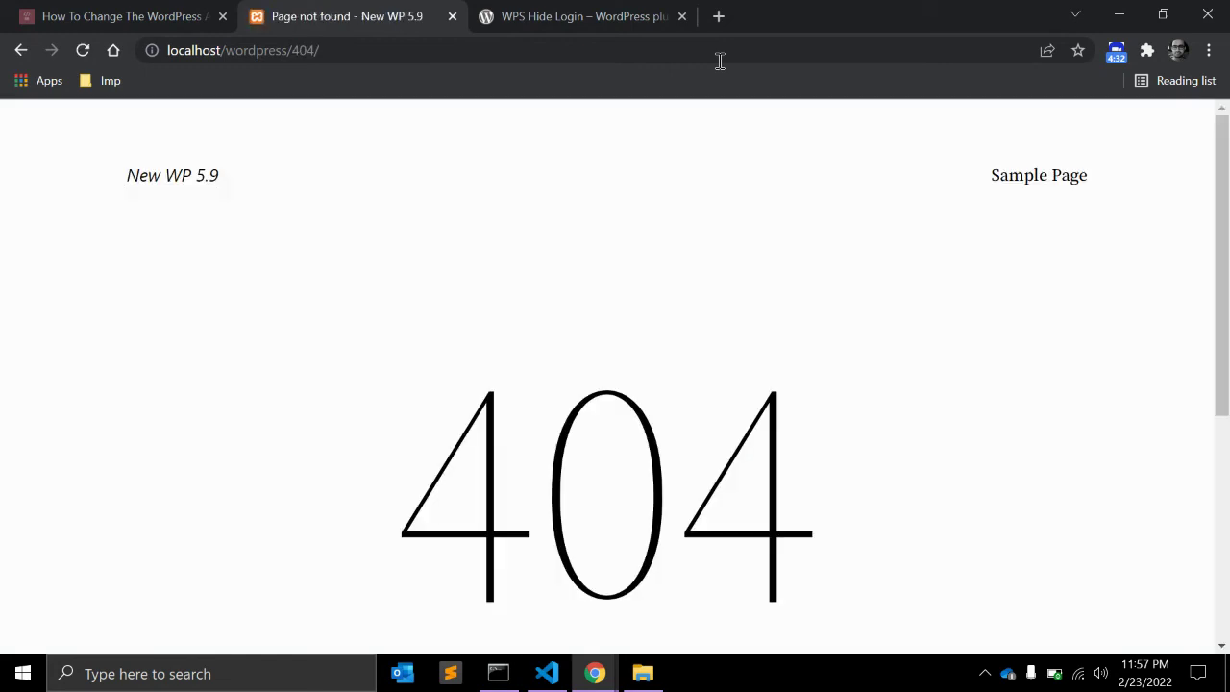
click(720, 60)
double_click(720, 60)
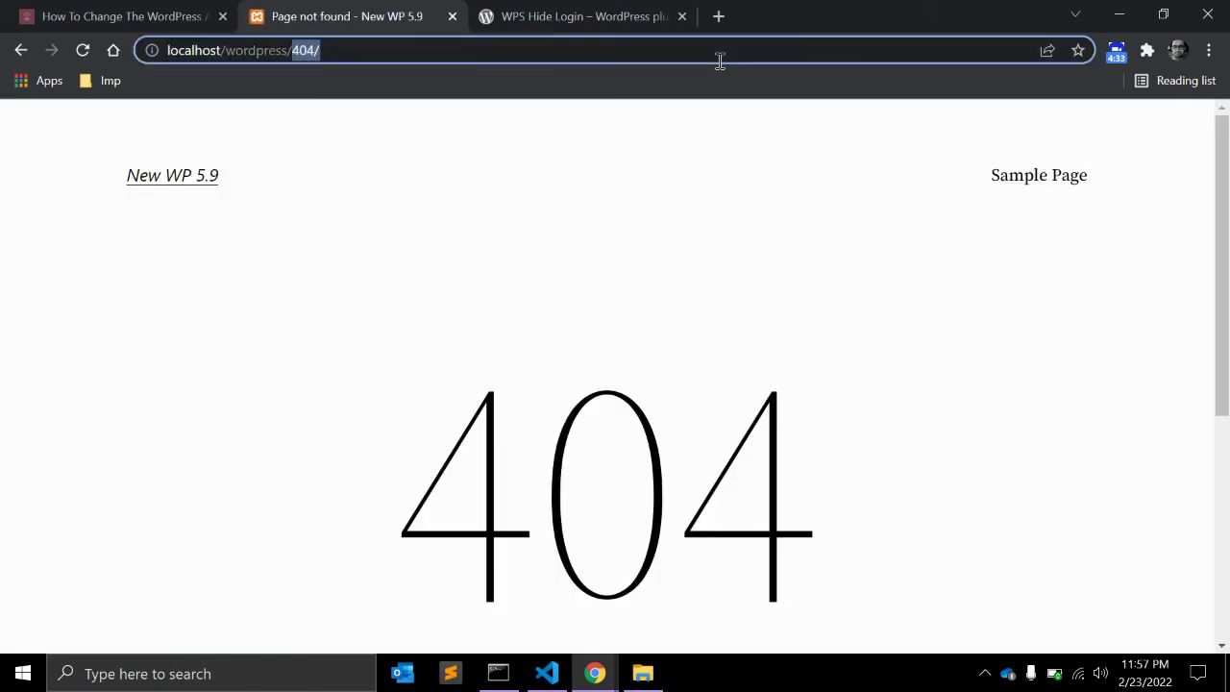
text(wp-l)
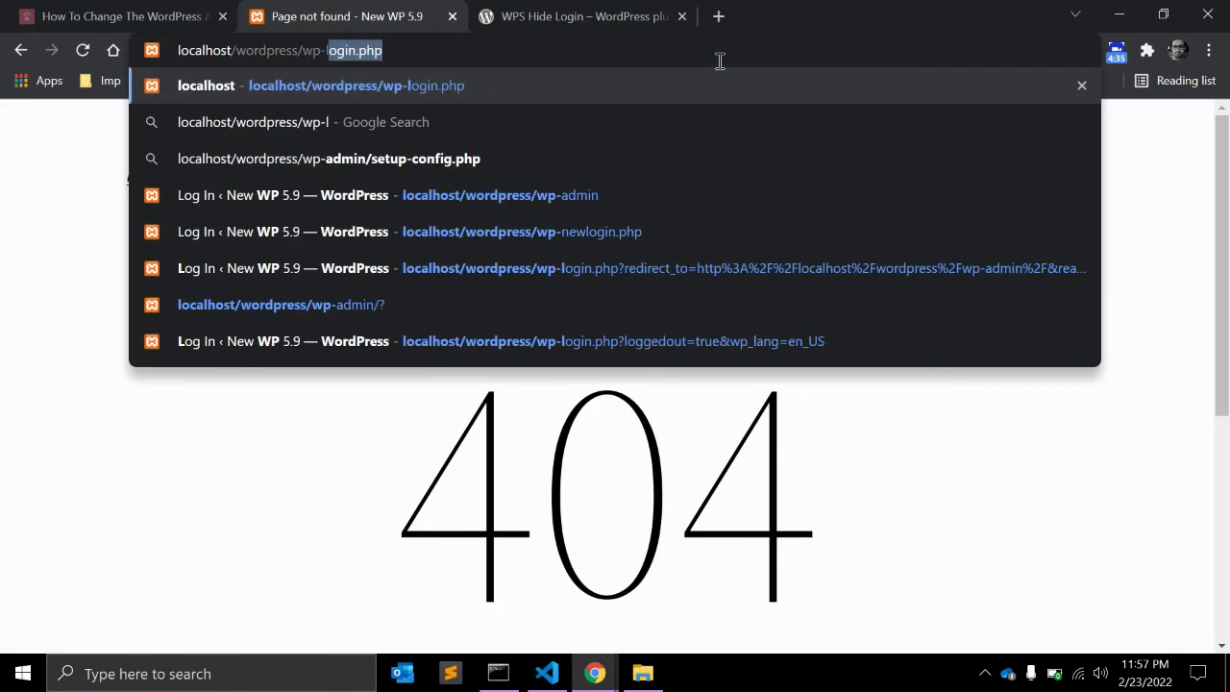
key(Return)
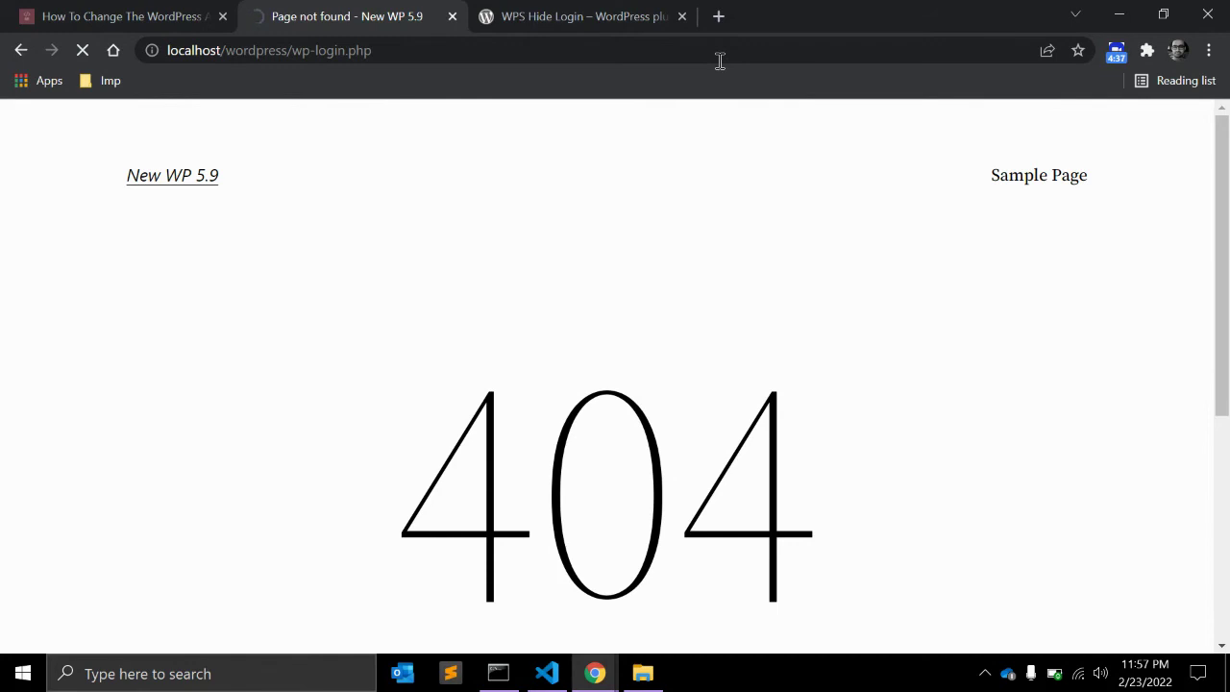
Sign in through /loginnew/ with the saved credentials to reach the Dashboard.
click(720, 61)
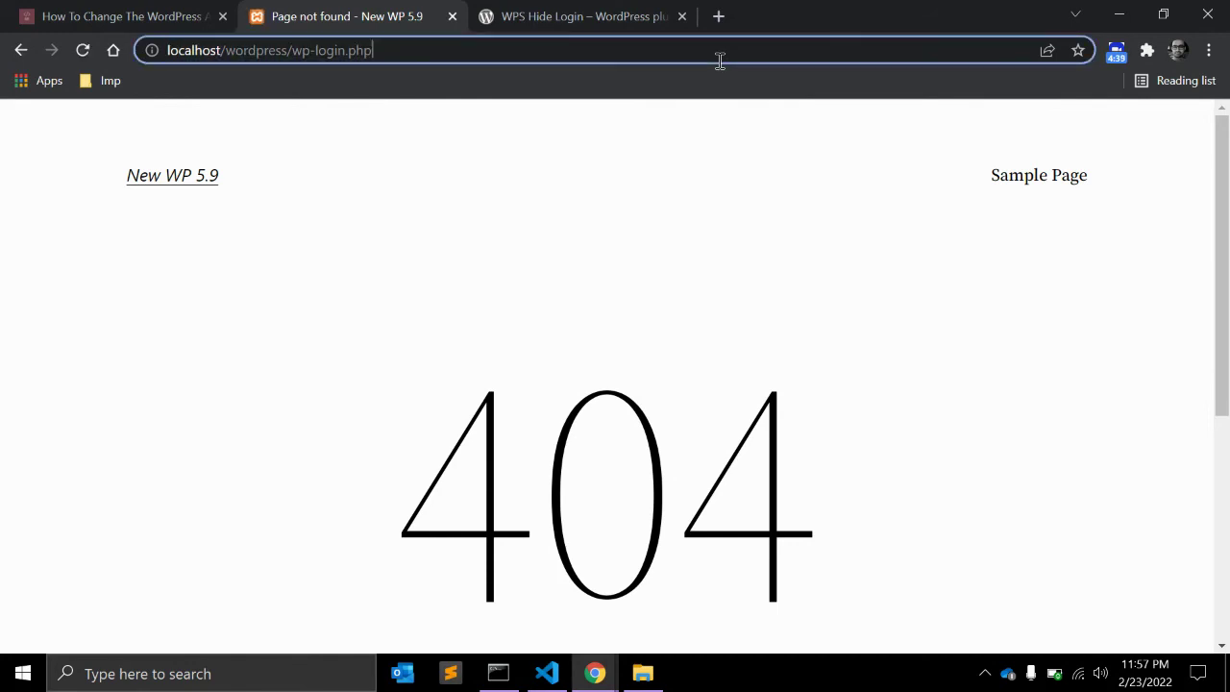
key(ctrl+shift+Left)
key(ctrl+shift+Left)
key(ctrl+shift+Left)
text(login)
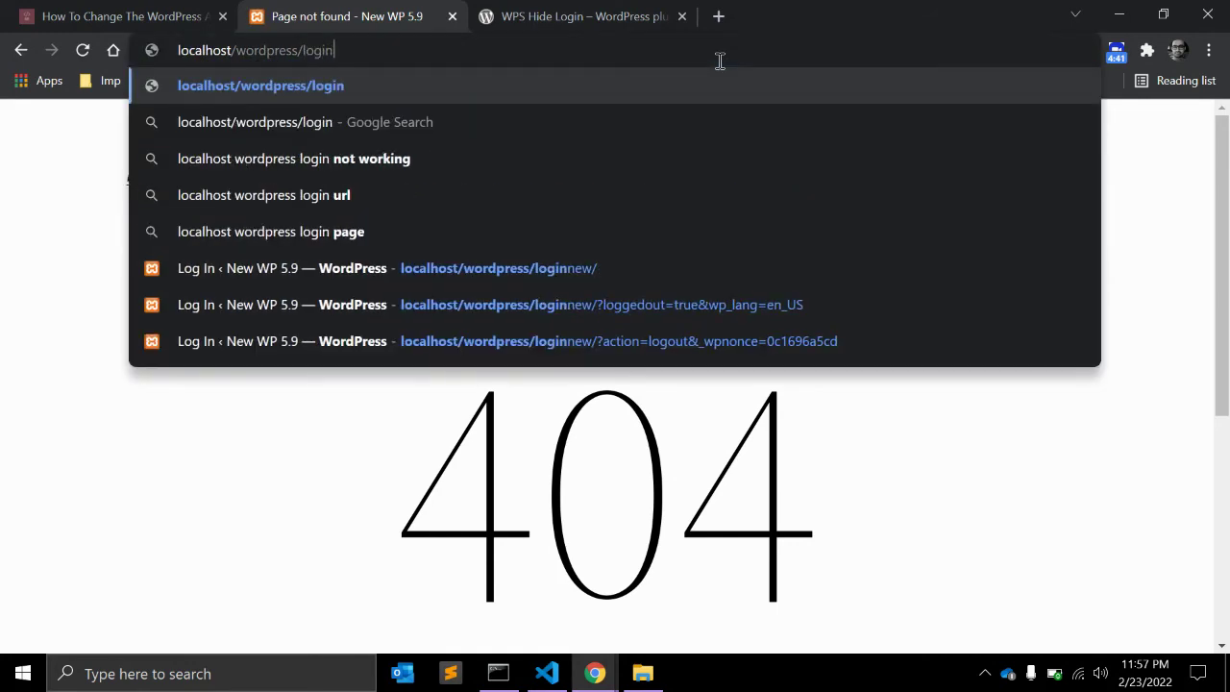
text(new)
key(Return)
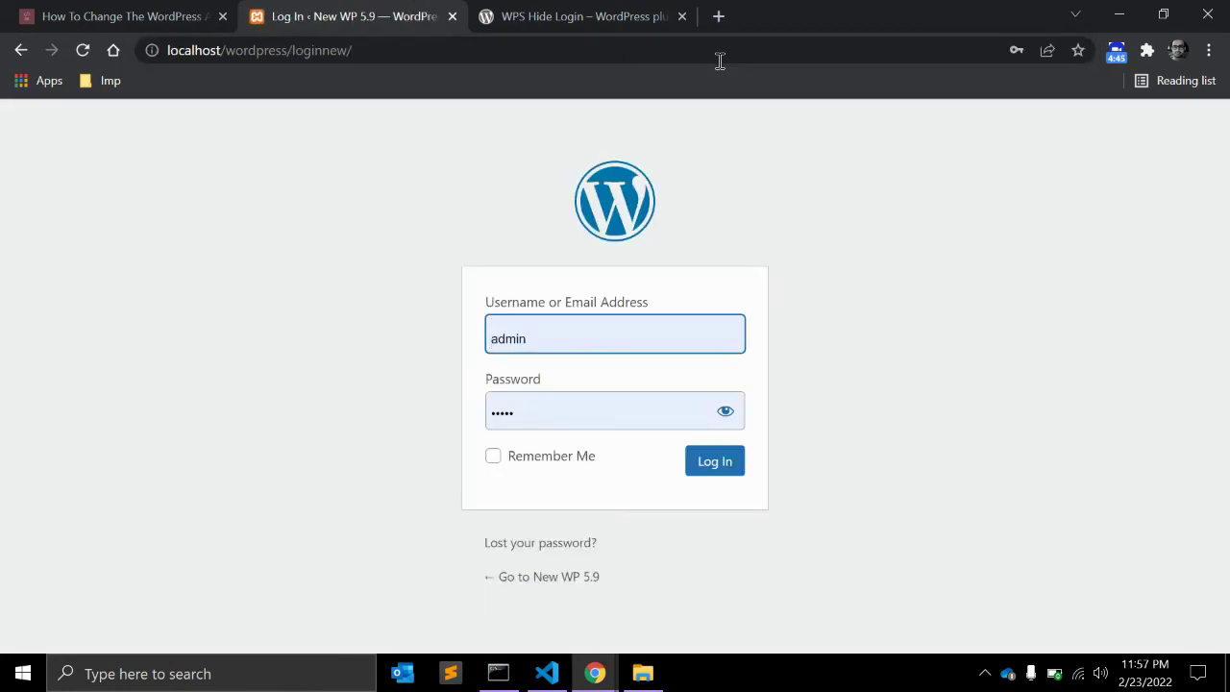
key(Return)
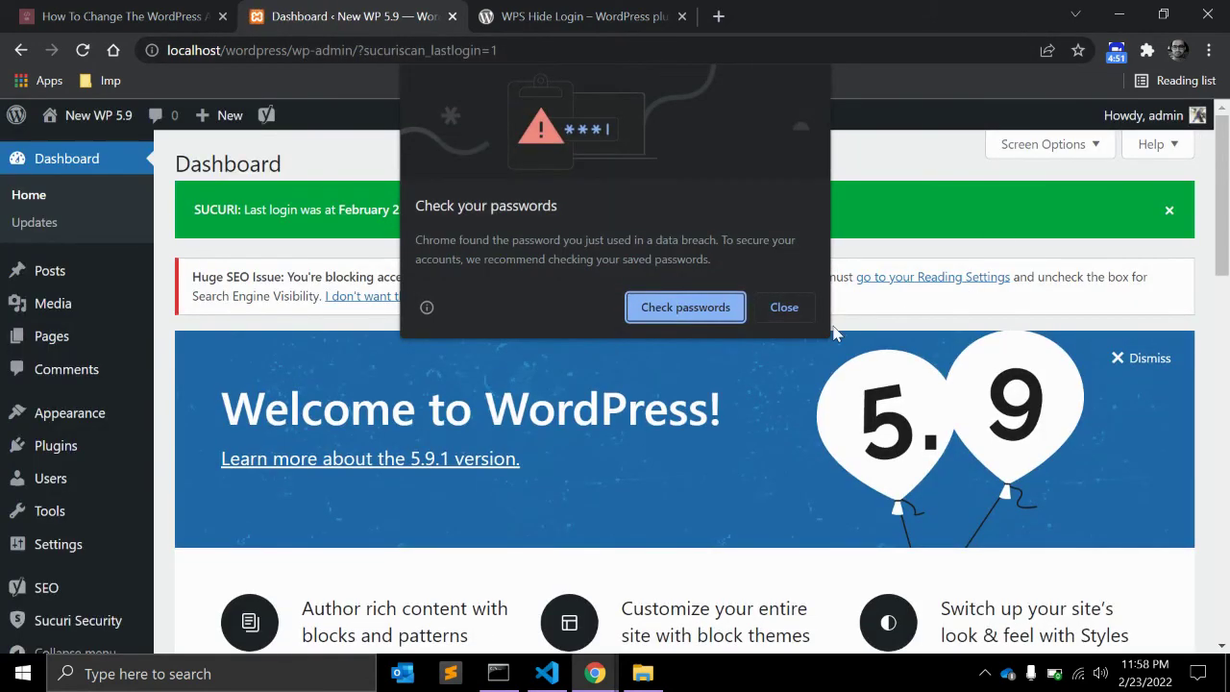
Dismiss the password breach warning and open Settings > WPS Hide Login.
click(783, 305)
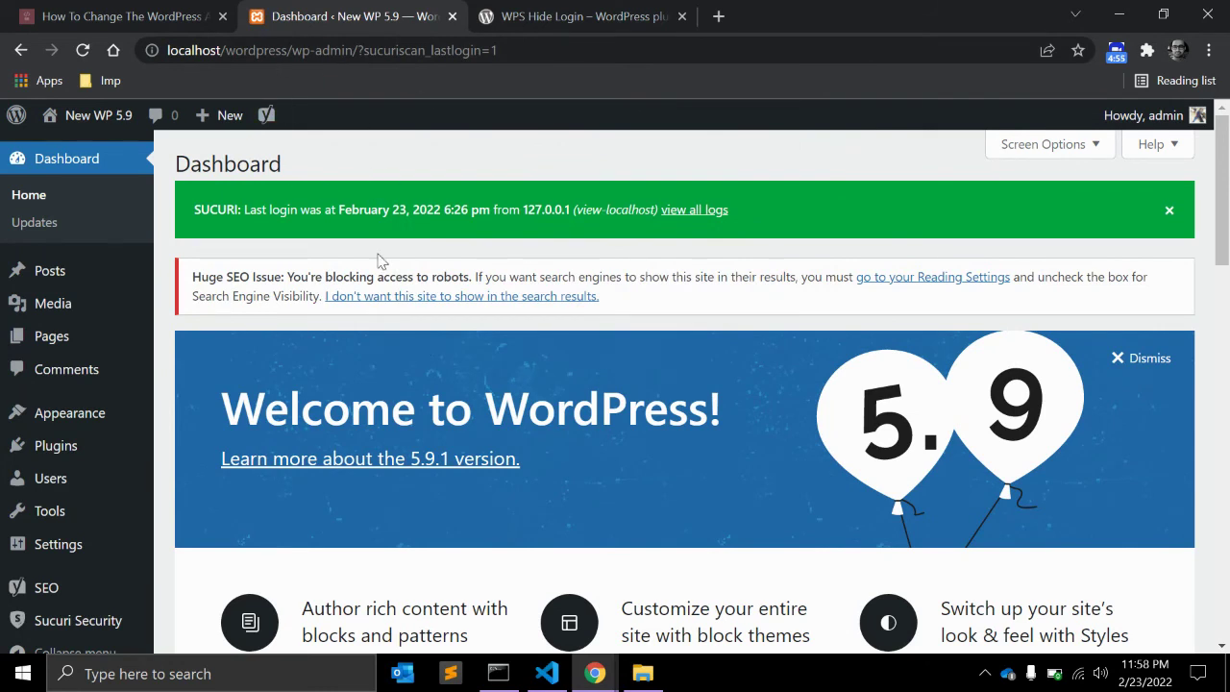
scroll(383, 261, down, 3)
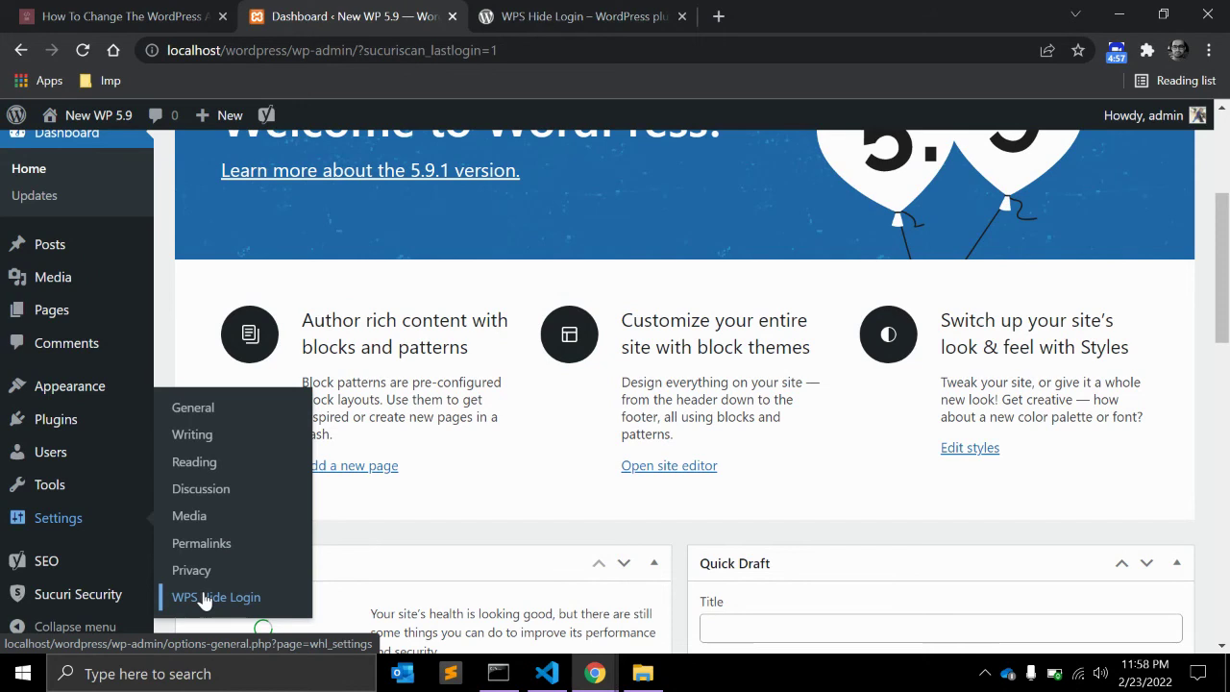
click(210, 597)
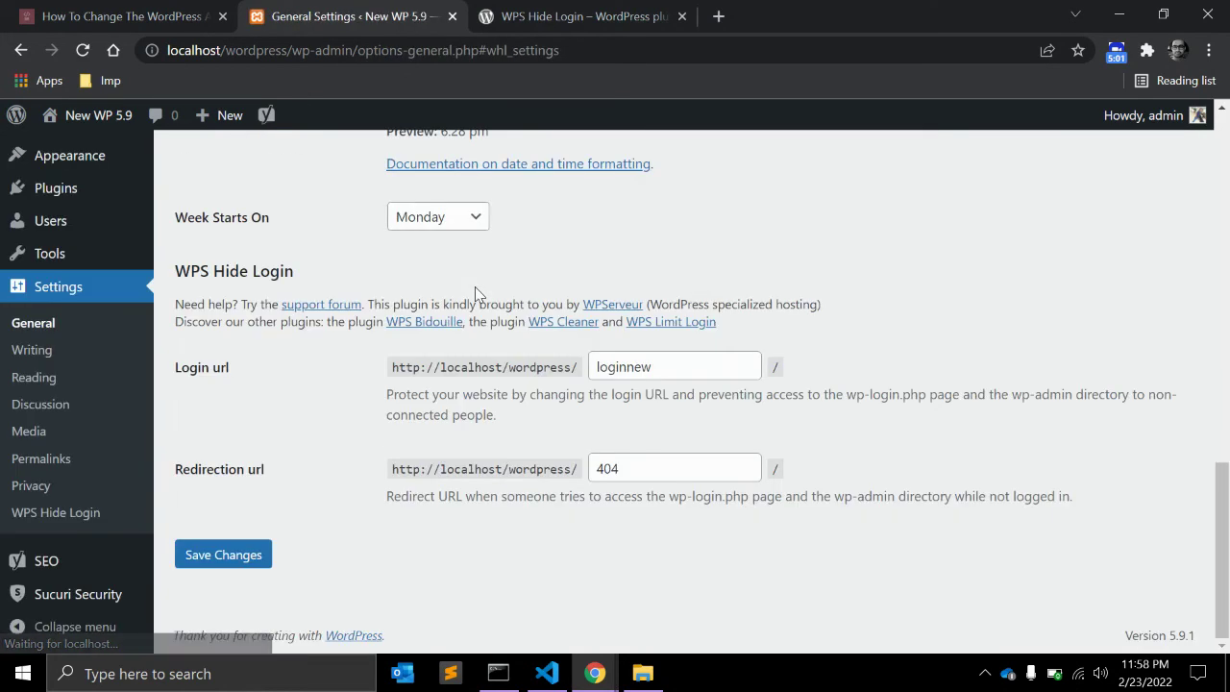
Change the WPS Hide Login login URL from loginnew to xyz.
click(677, 373)
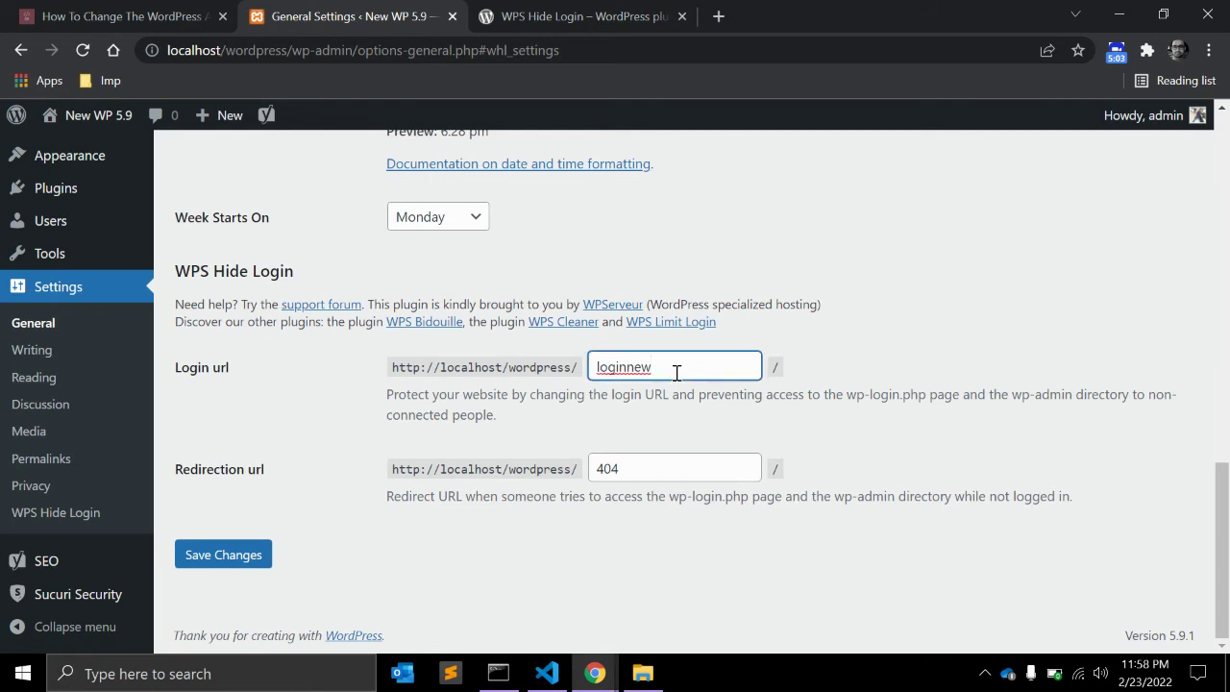
double_click(677, 373)
text(xyz)
scroll(346, 404, up, 2)
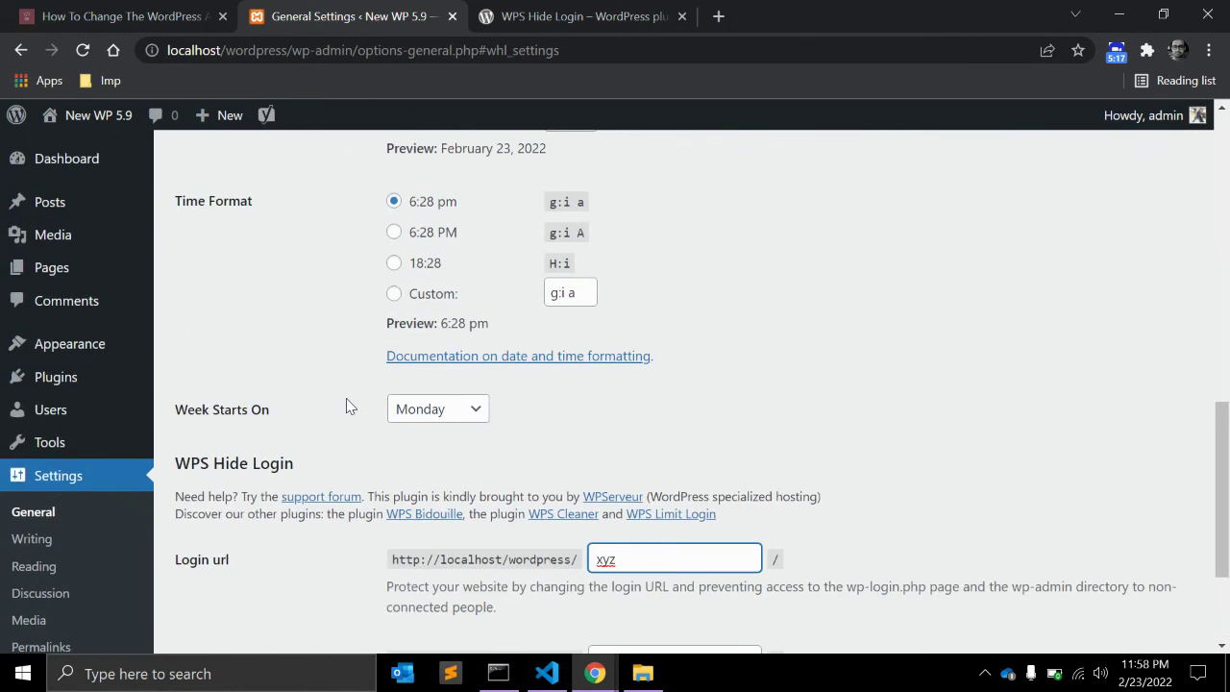
scroll(346, 405, down, 1)
scroll(346, 405, down, 1)
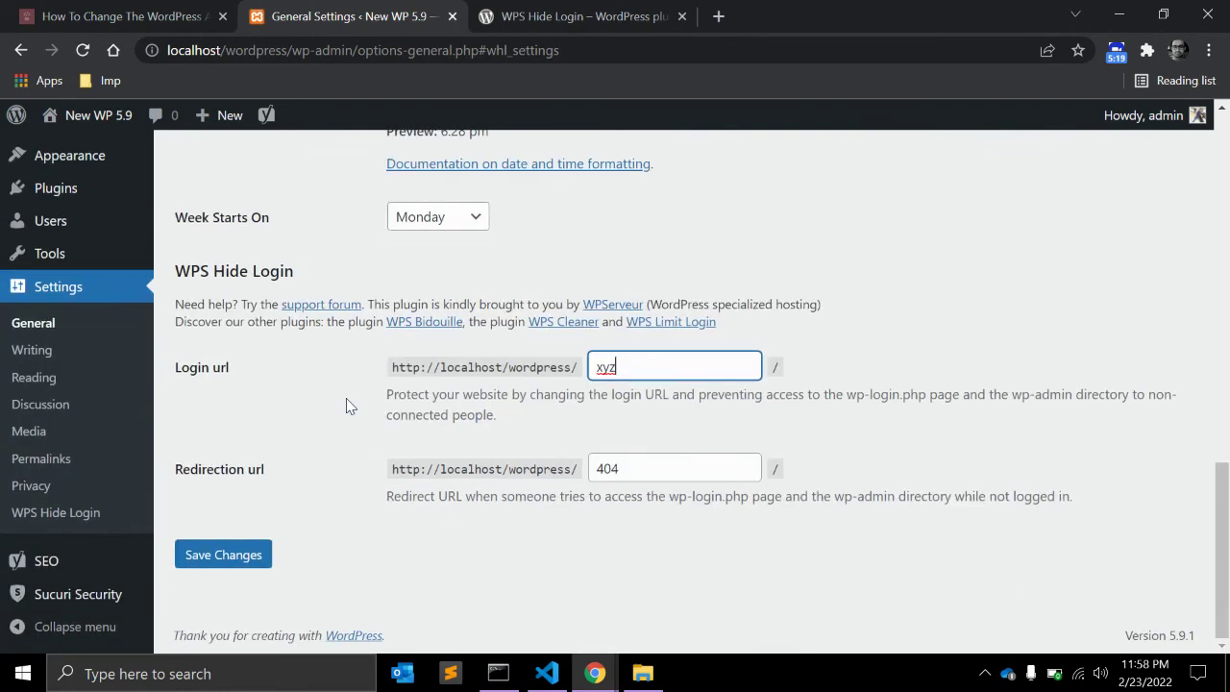
scroll(346, 398, up, 2)
Scroll through the WPS Hide Login description and ratings on its wordpress.org page.
click(542, 17)
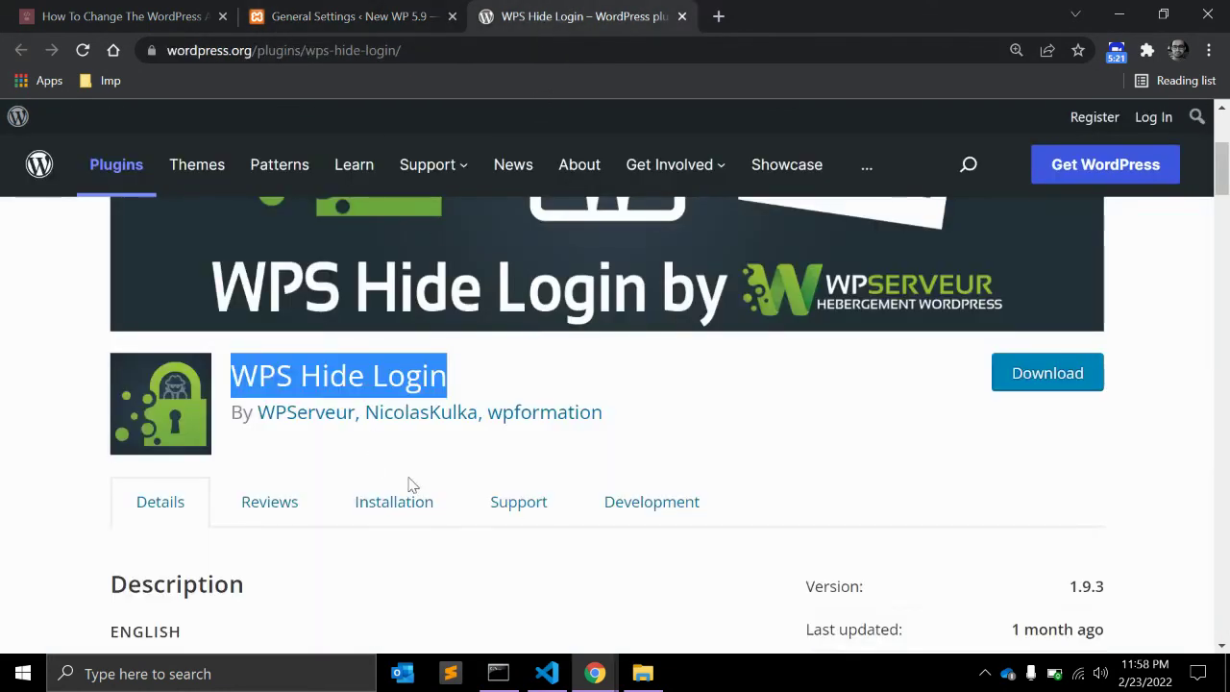
click(788, 420)
scroll(788, 420, down, 2)
scroll(788, 420, down, 2)
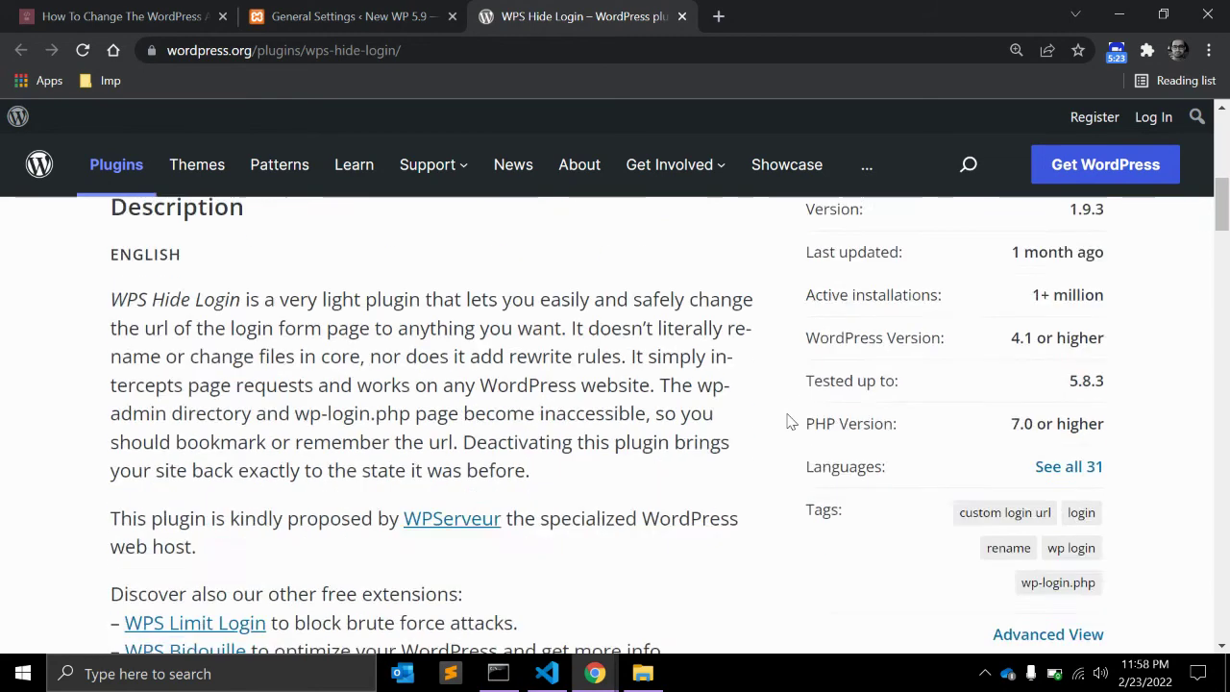
scroll(790, 418, down, 1)
scroll(708, 415, down, 3)
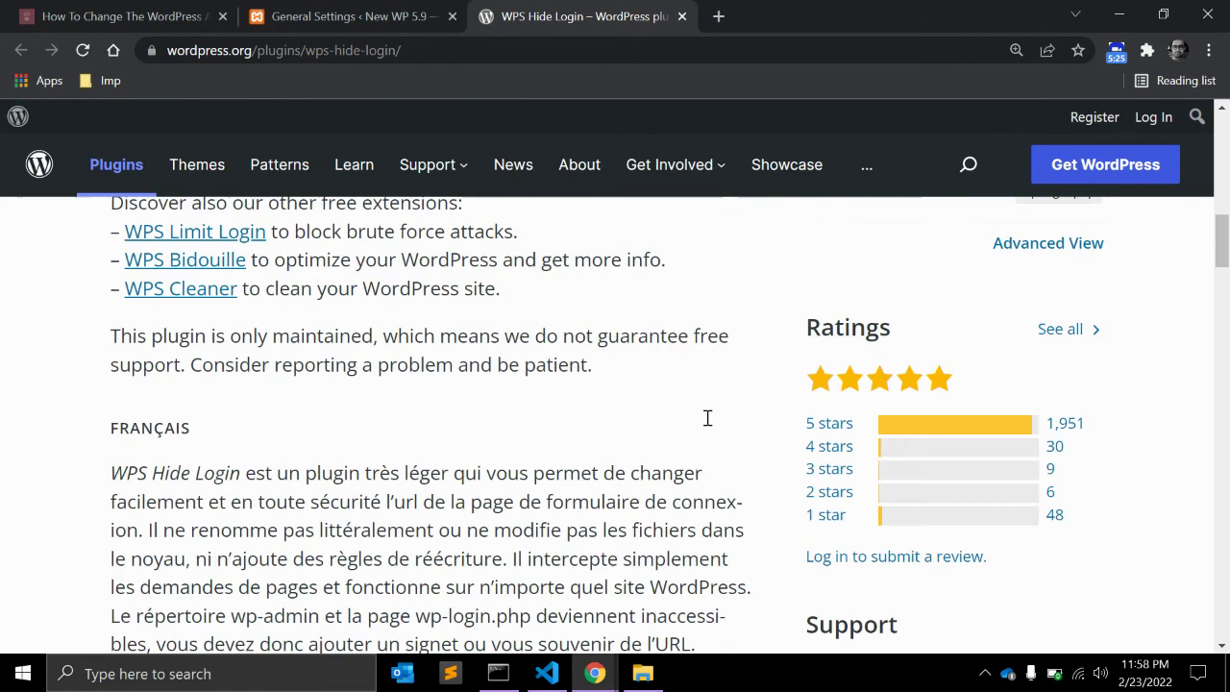
scroll(707, 423, down, 3)
scroll(703, 427, down, 3)
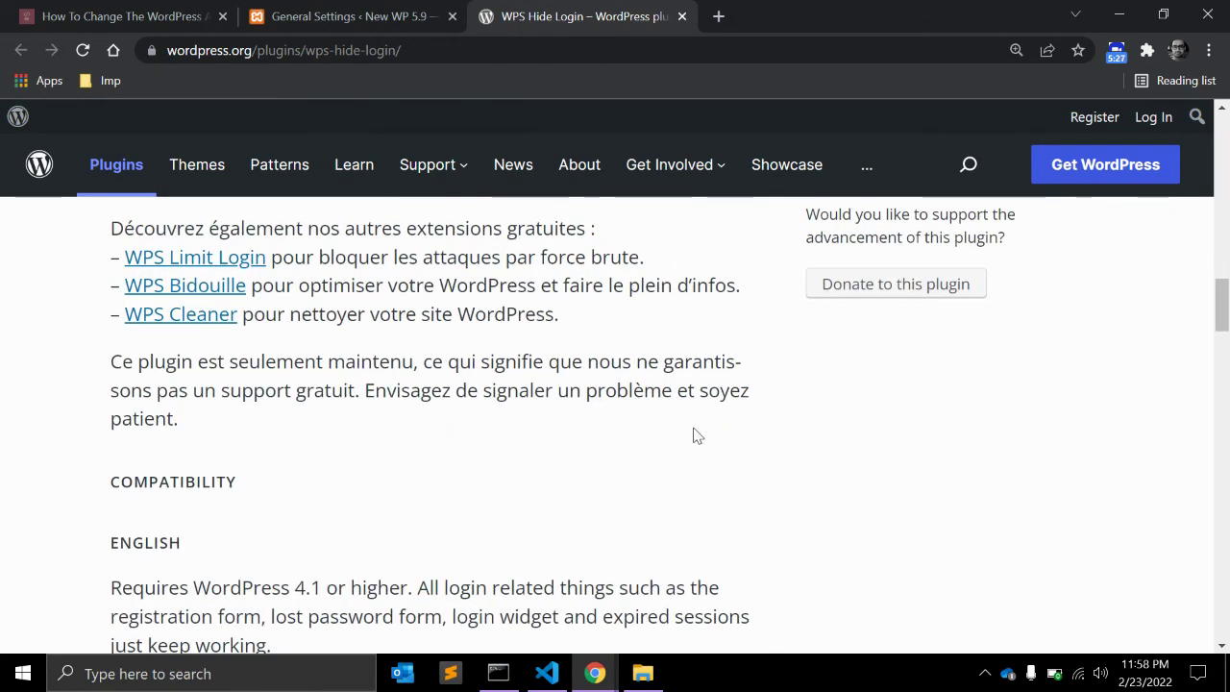
scroll(685, 444, down, 3)
scroll(678, 446, up, 8)
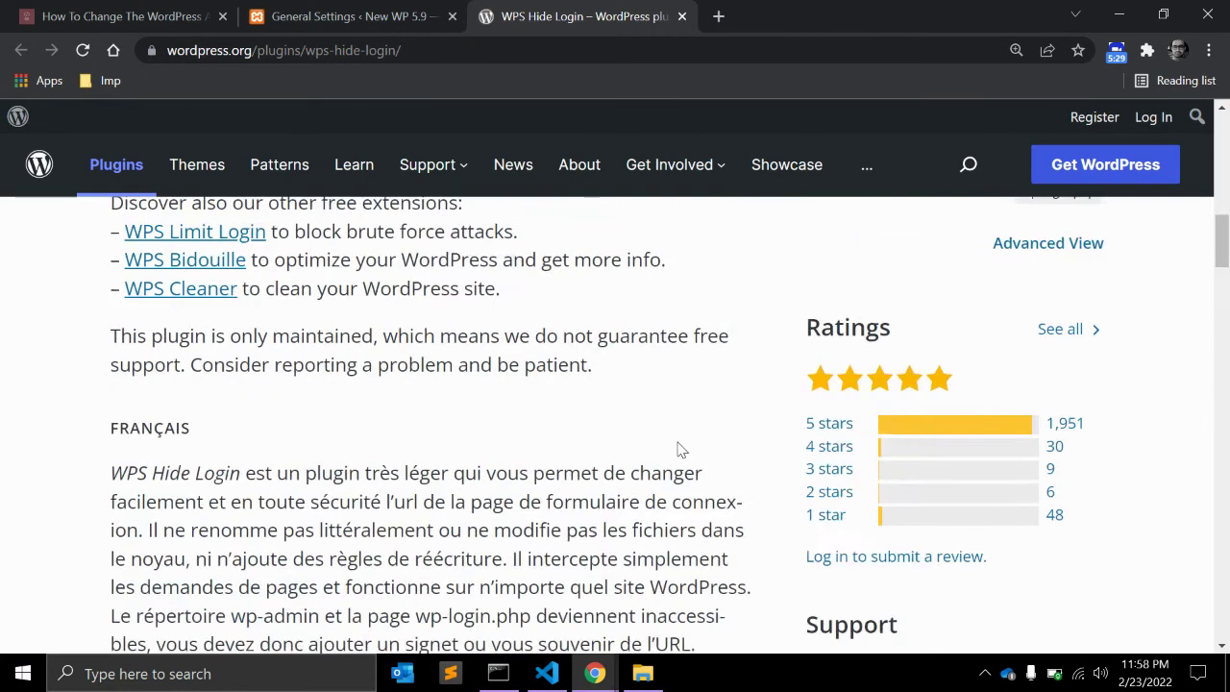
scroll(678, 447, up, 5)
click(340, 21)
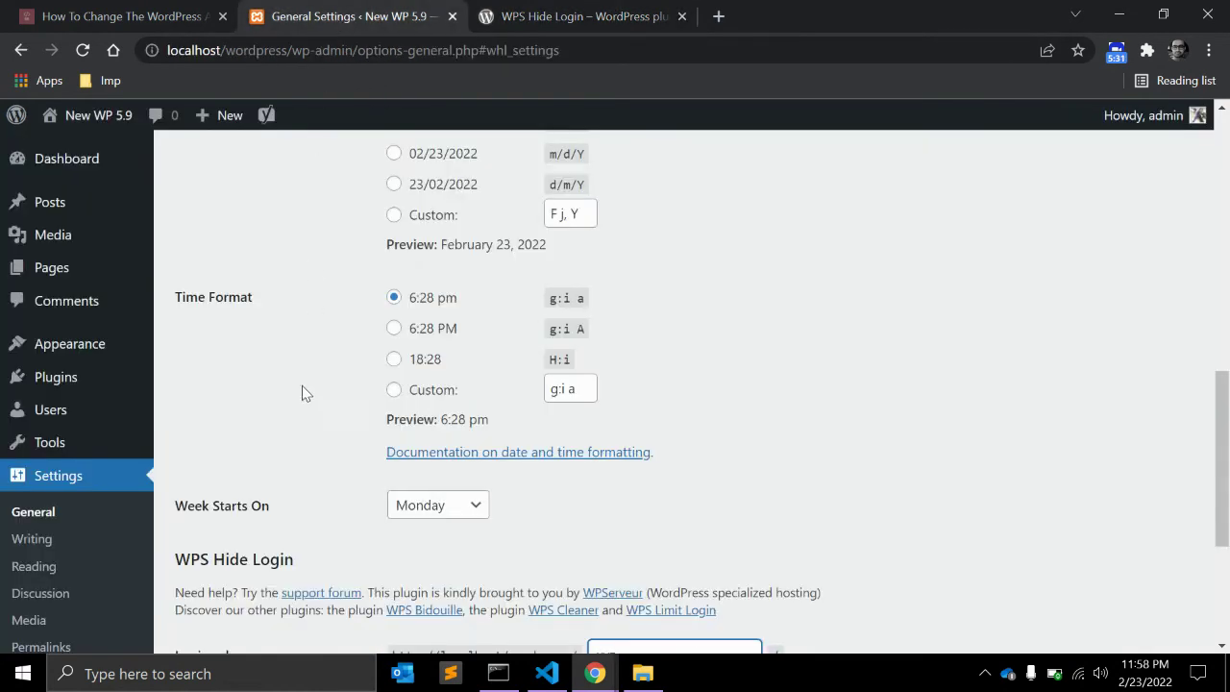
scroll(300, 386, up, 1)
scroll(301, 385, up, 2)
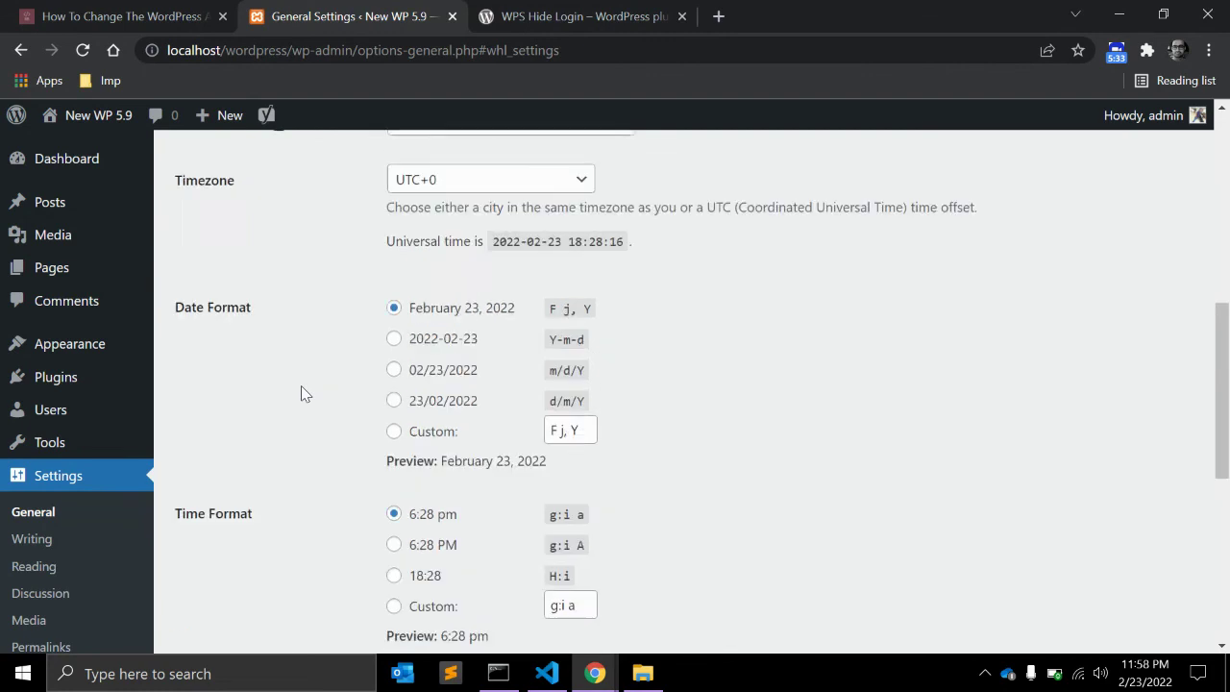
scroll(301, 385, up, 2)
scroll(301, 386, up, 2)
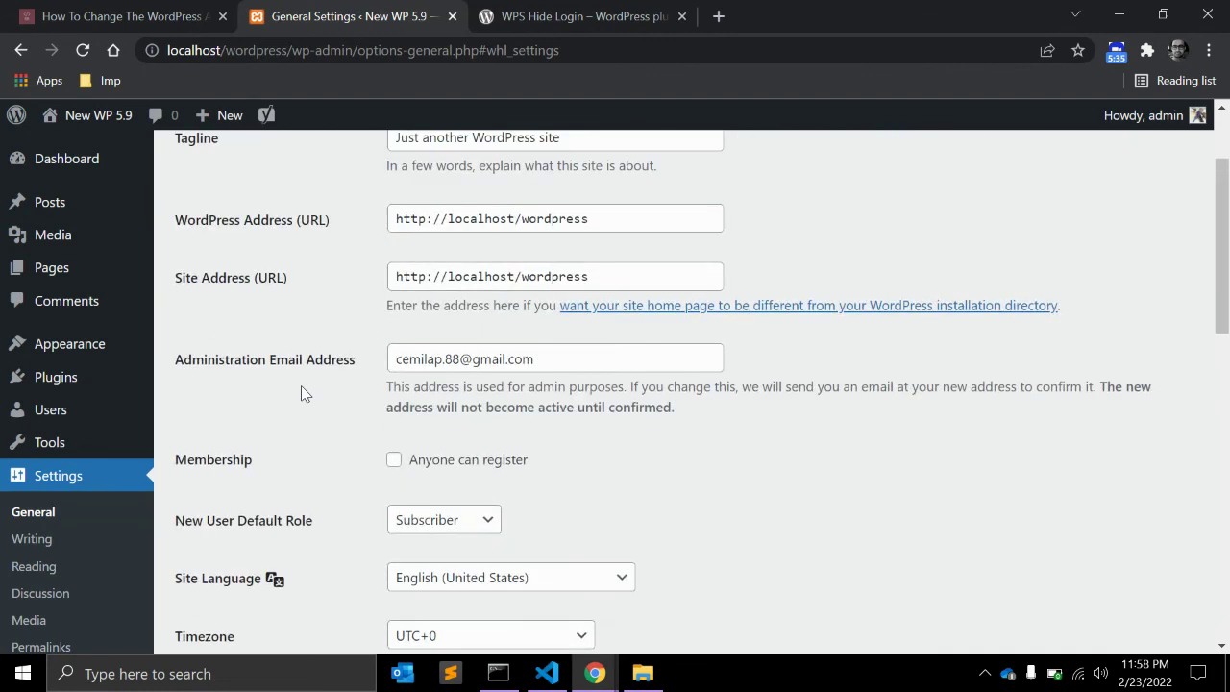
scroll(301, 385, up, 1)
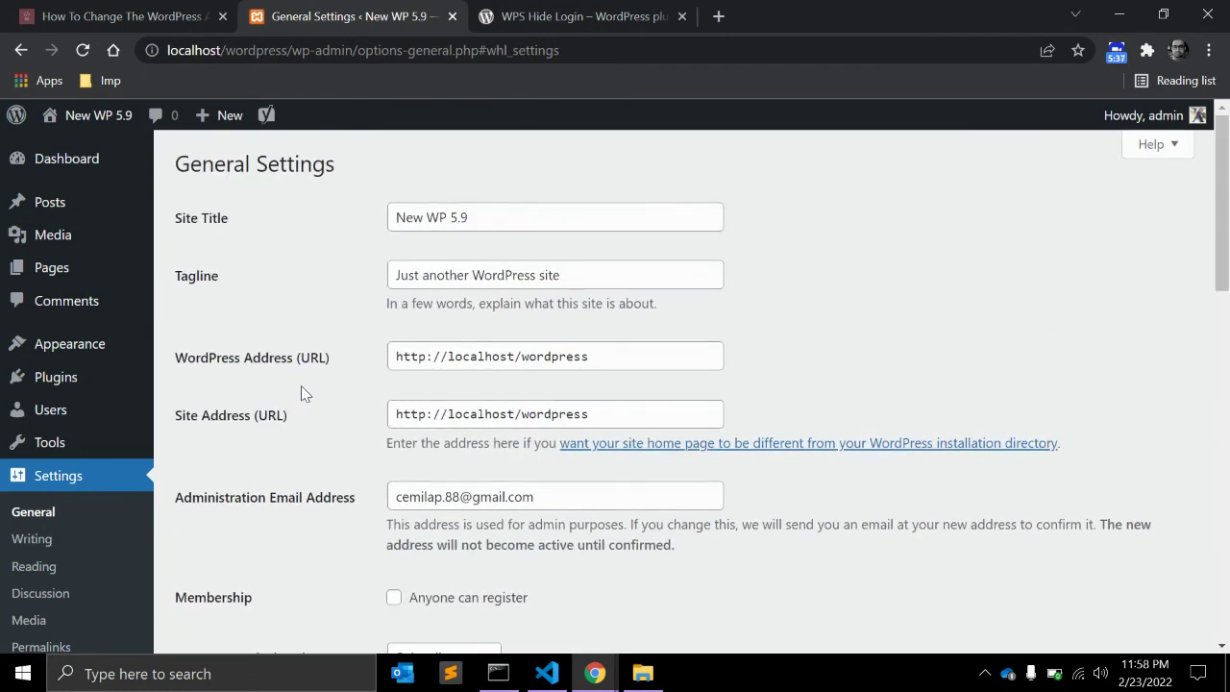